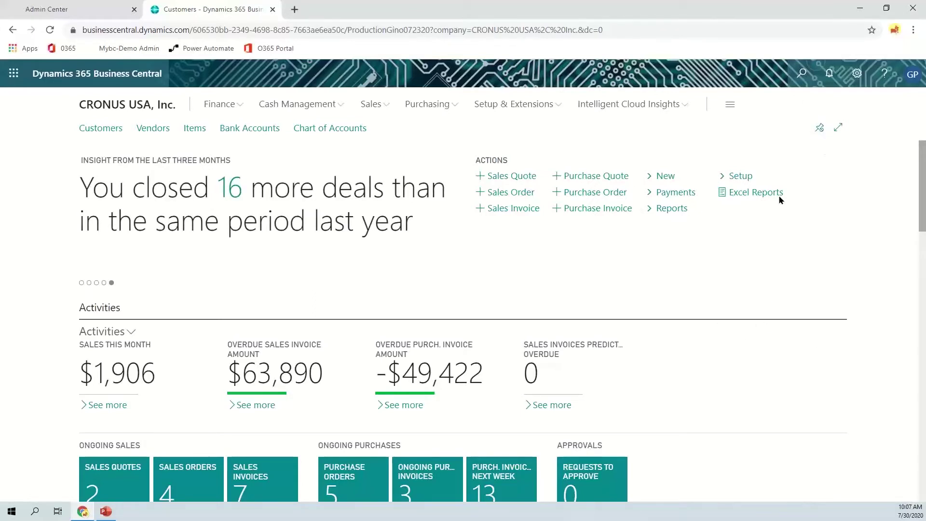
# Search for "Aged" and open the Aged Accounts Receivable report under reports and analysis.
pyautogui.click(802, 74)
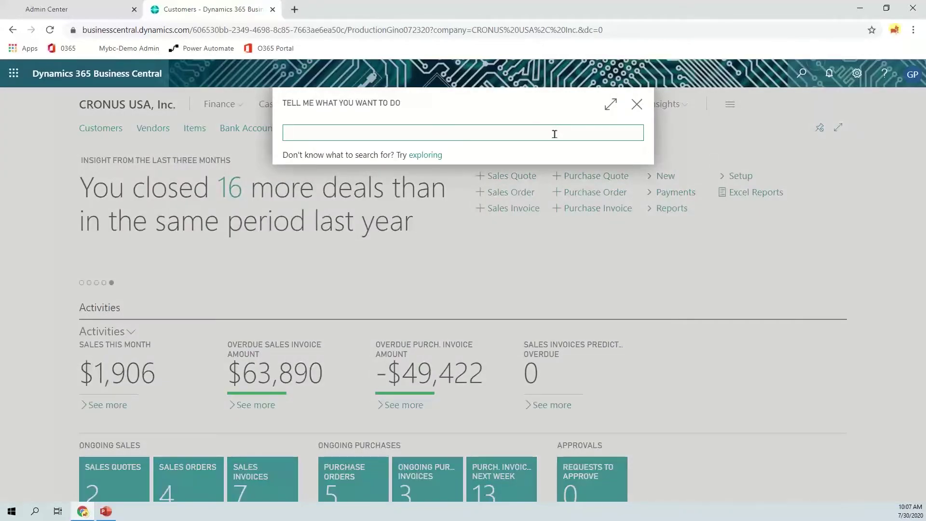
pyautogui.write('Aged')
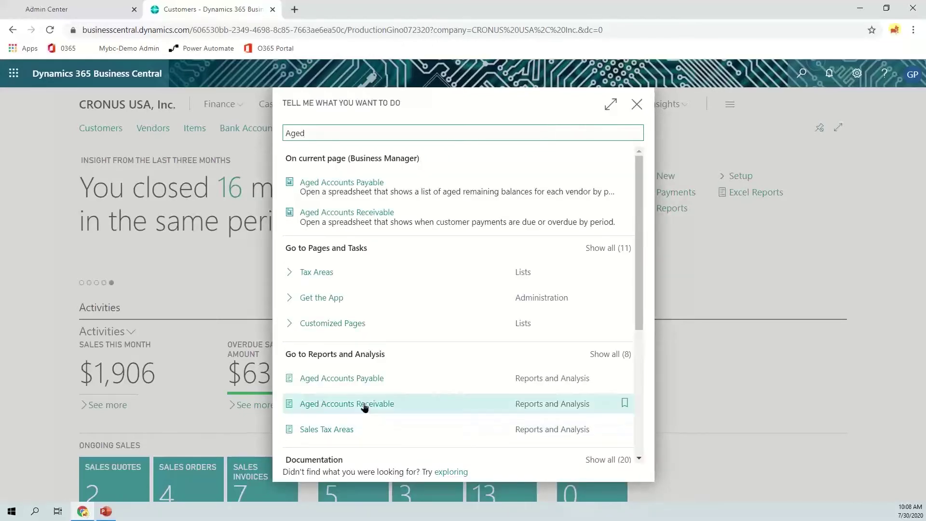
pyautogui.click(495, 397)
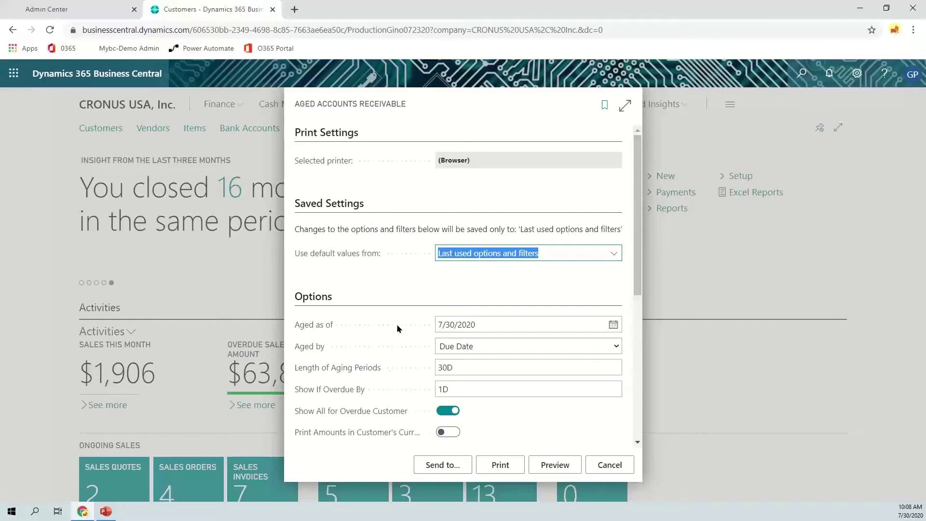
# Review the report's options and customer filters, and choose Schedule as the way to send the Aged Accounts Receivable report.
pyautogui.scroll(-1, 396, 323)
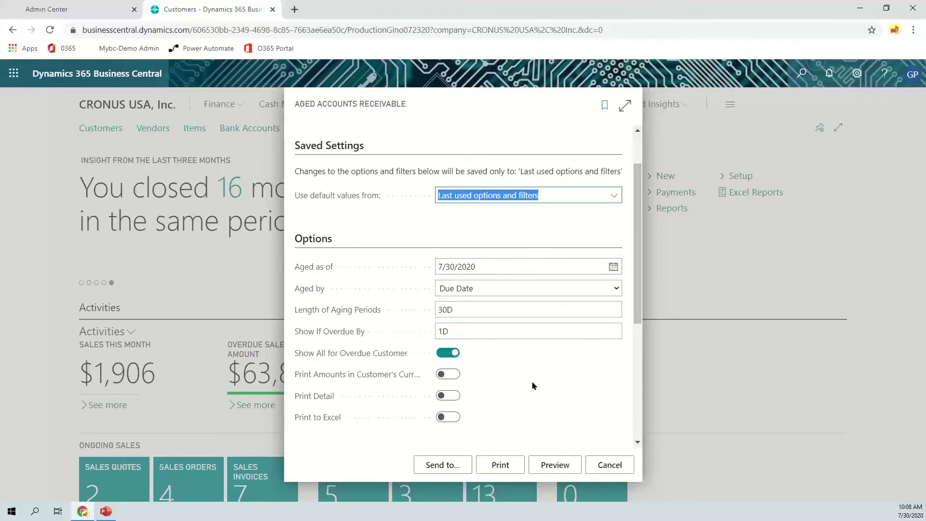
pyautogui.scroll(-2, 531, 381)
pyautogui.scroll(-3, 532, 380)
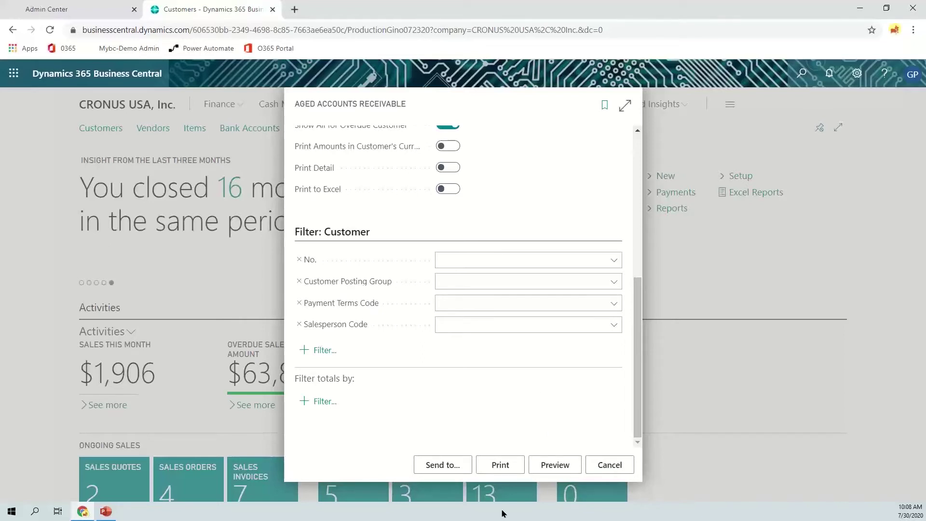
pyautogui.click(442, 465)
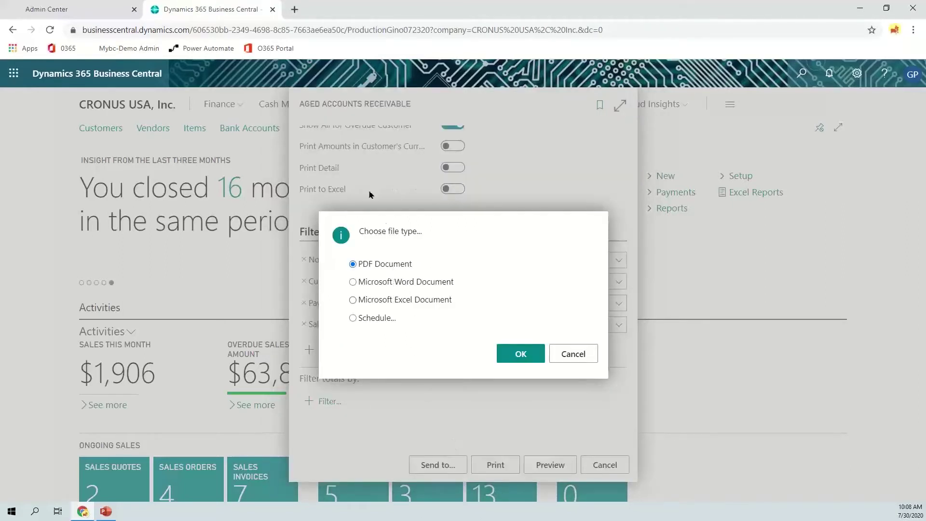
pyautogui.click(374, 321)
pyautogui.click(509, 362)
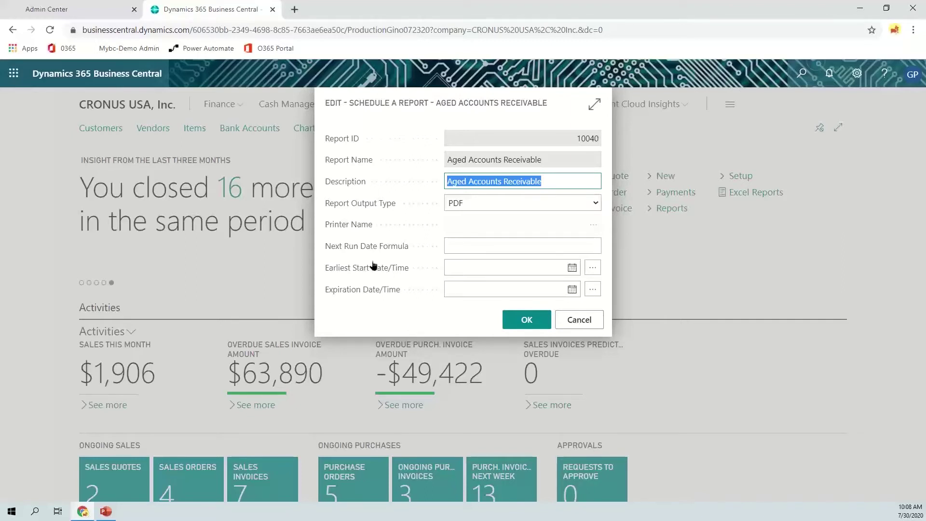
# Try to set the scheduled report's output type to Print.
pyautogui.click(512, 205)
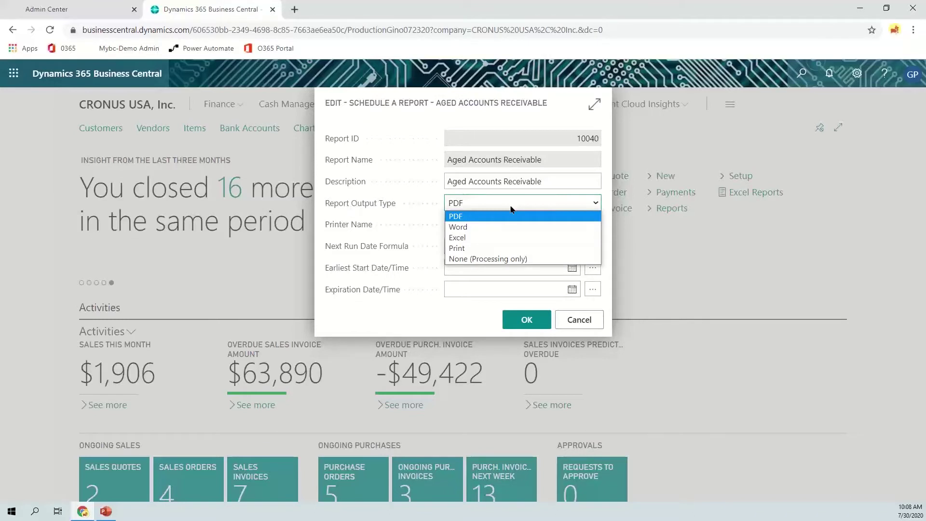
pyautogui.click(502, 248)
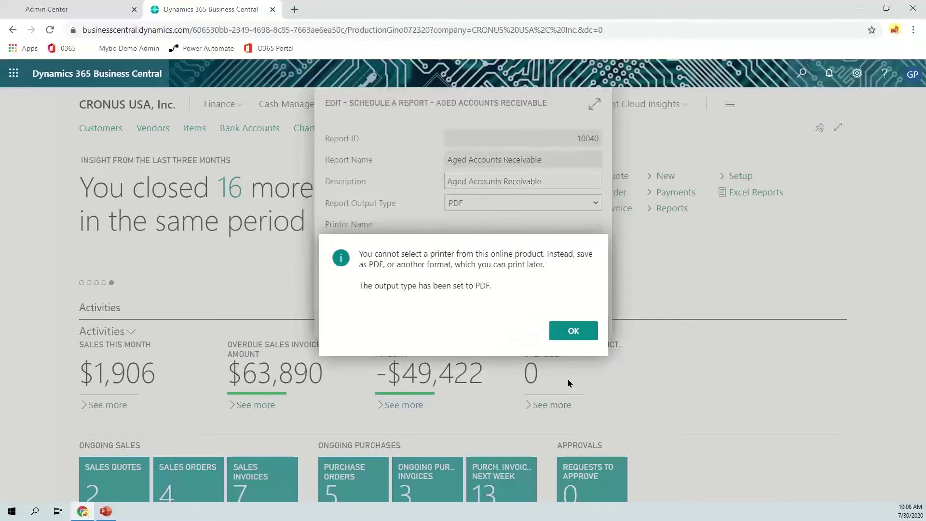
pyautogui.click(573, 332)
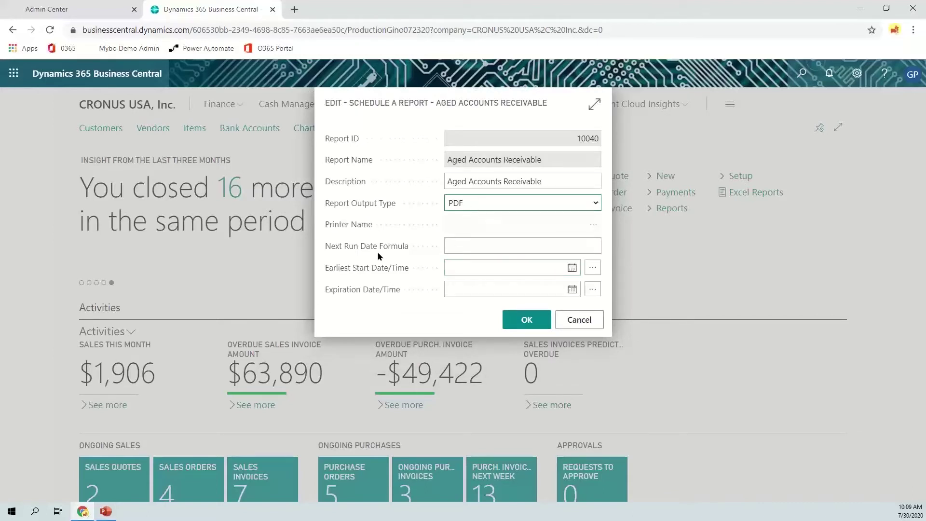
# Set the earliest start date/time to 7/30/2020 12:00 AM and schedule the Aged Accounts Receivable report.
pyautogui.click(480, 266)
pyautogui.write('t')
pyautogui.press('Tab')
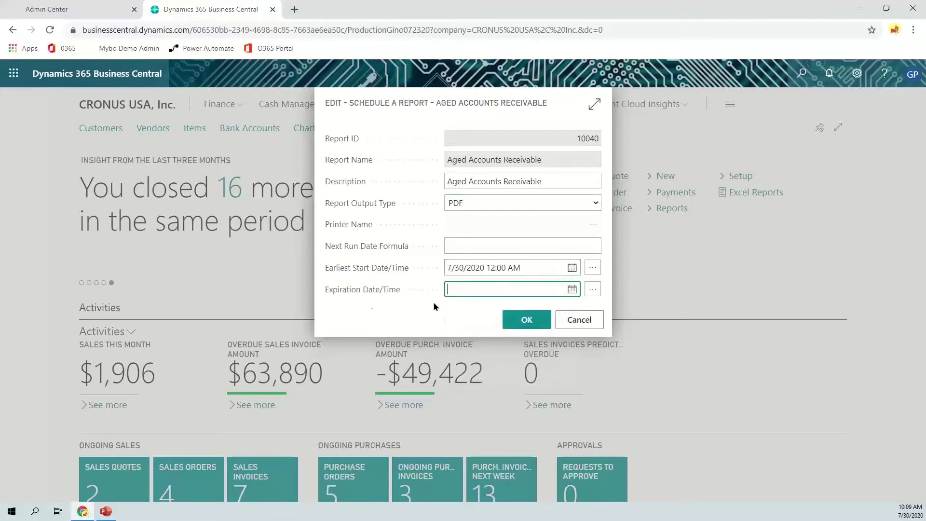
pyautogui.click(572, 267)
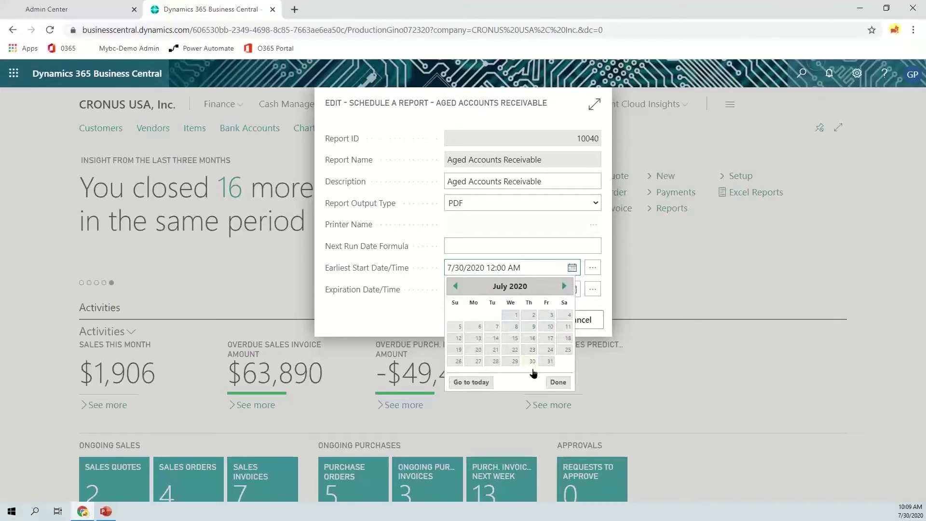
pyautogui.click(441, 304)
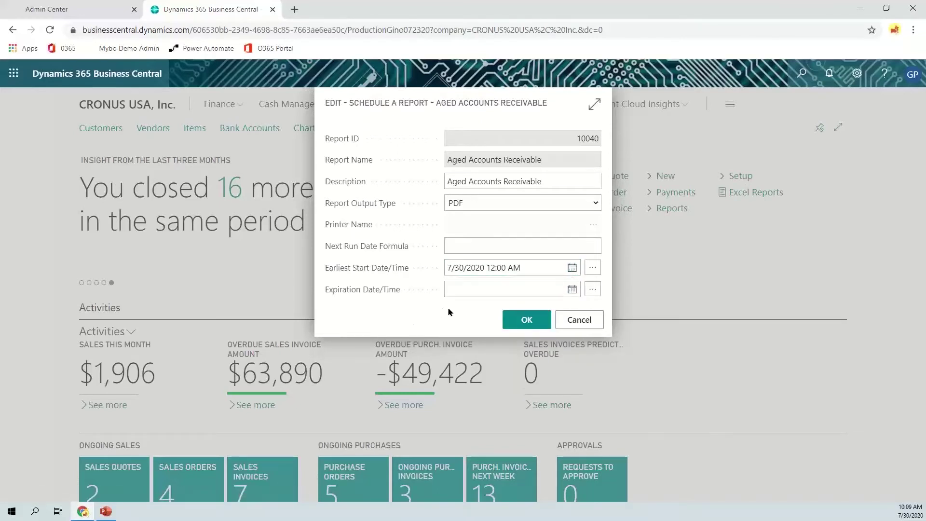
pyautogui.moveTo(538, 267); pyautogui.dragTo(360, 271)
pyautogui.write('t')
pyautogui.press('Tab')
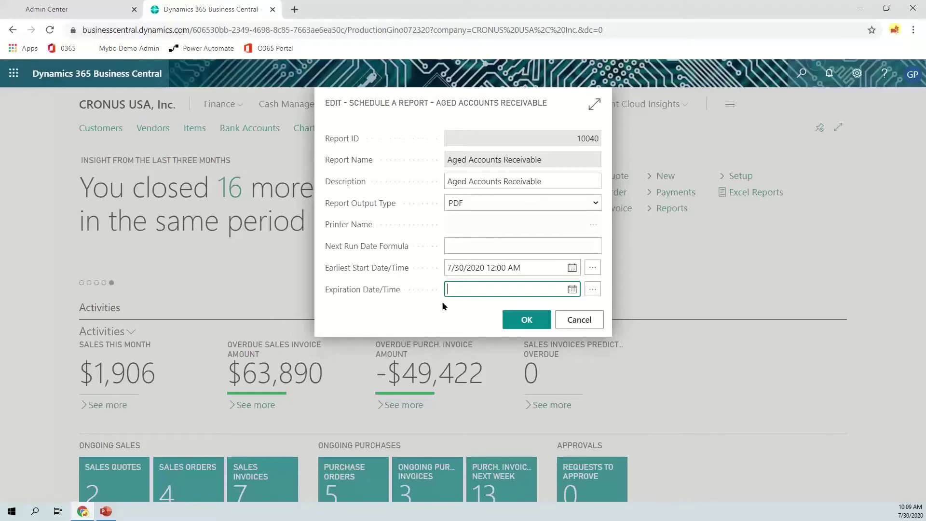
pyautogui.click(526, 324)
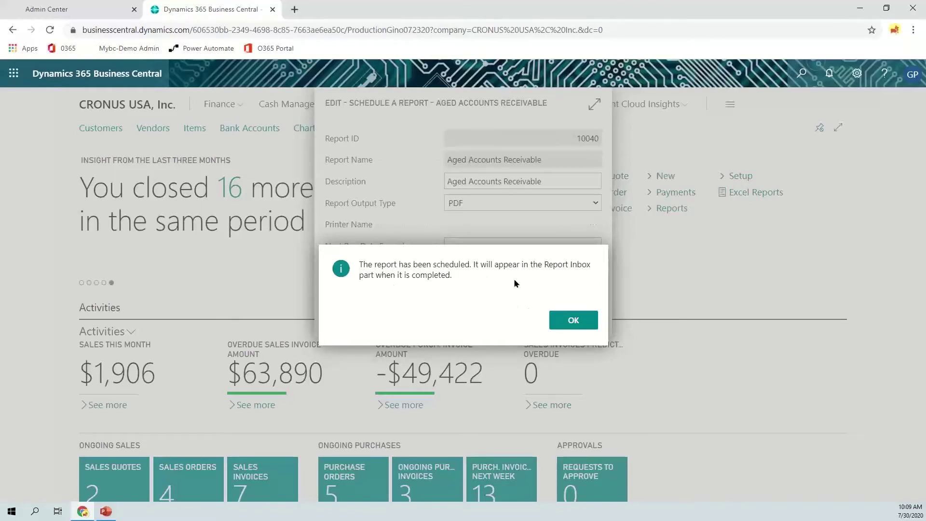
pyautogui.click(564, 321)
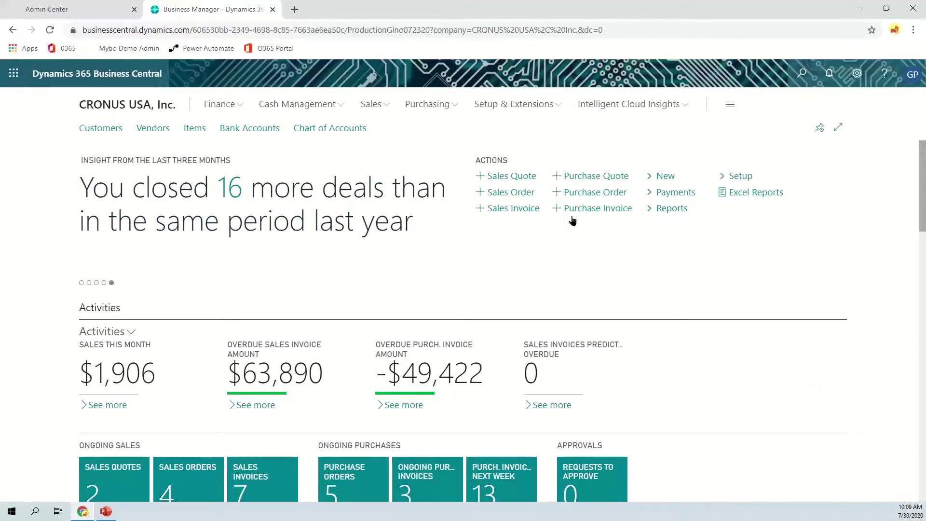
# Download the Aged Accounts Receivable report from the Report Inbox and open the PDF.
pyautogui.scroll(-2, 639, 299)
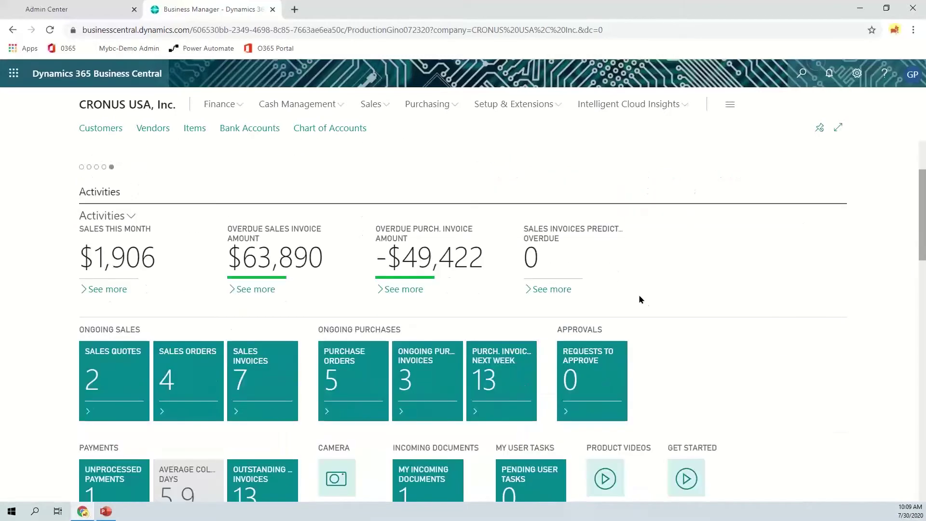
pyautogui.scroll(-2, 689, 343)
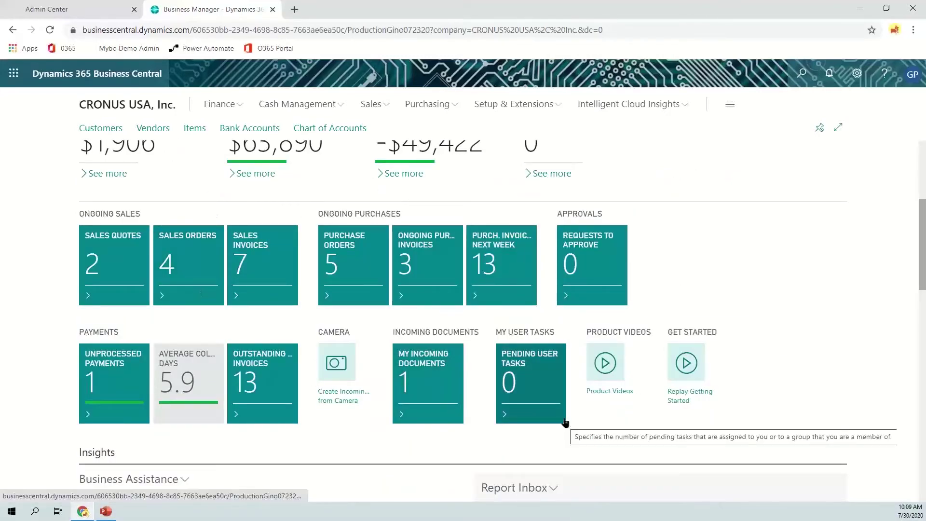
pyautogui.scroll(-6, 564, 415)
pyautogui.scroll(1, 562, 409)
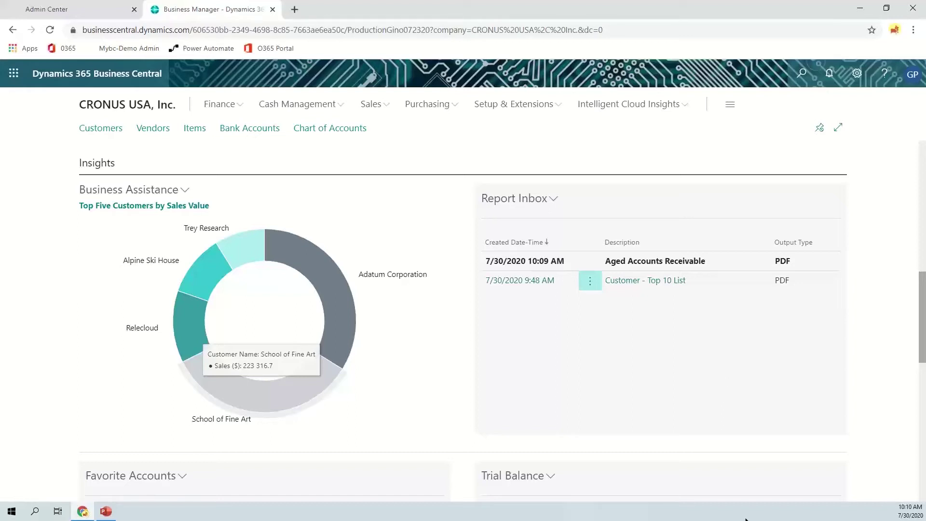
pyautogui.click(647, 265)
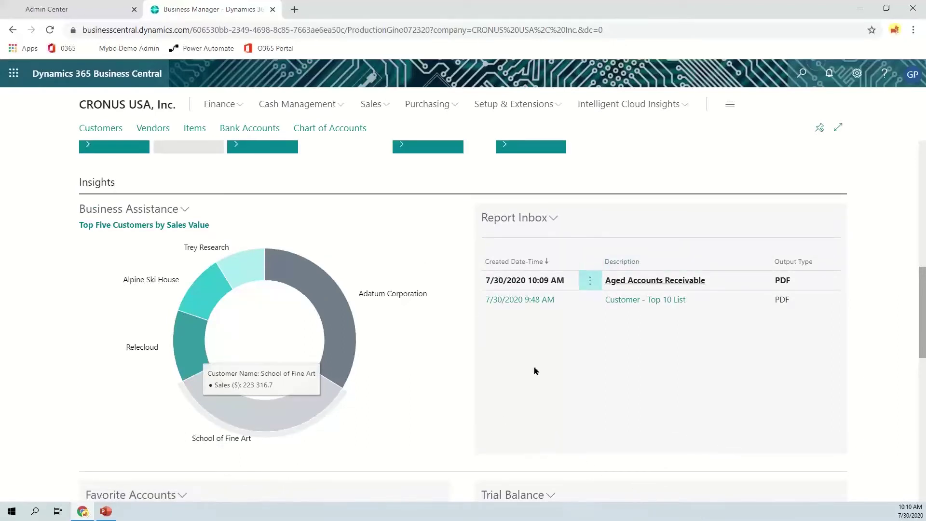
pyautogui.click(623, 282)
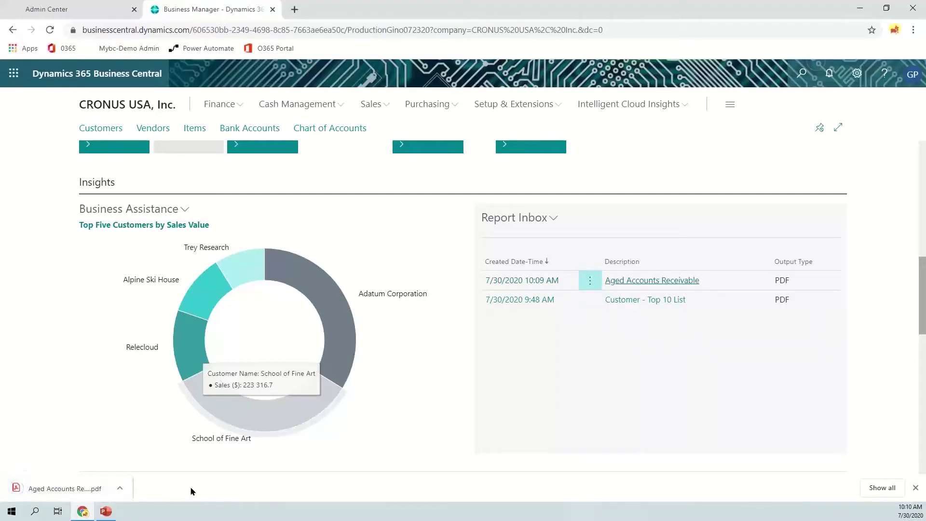
pyautogui.click(77, 489)
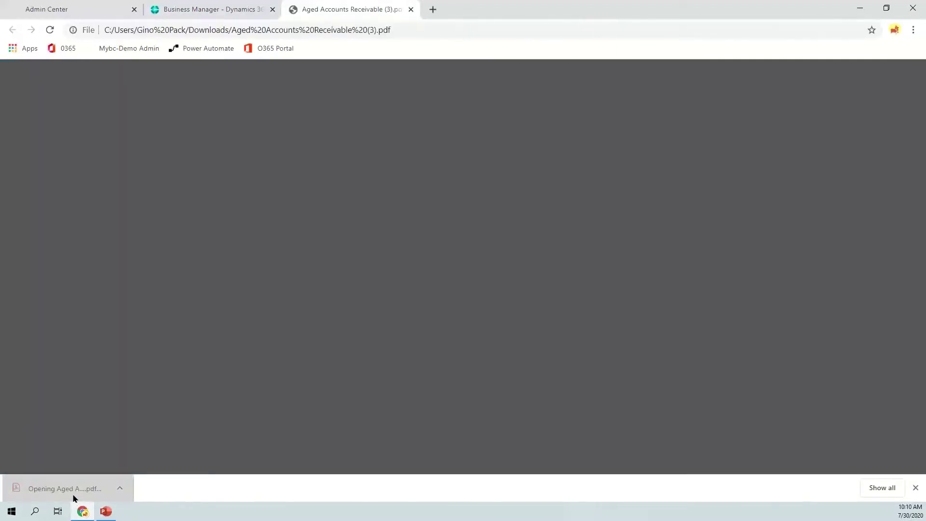
# Examine the customers' aged overdue amounts and the report total in the PDF, and close it.
pyautogui.scroll(-2, 420, 348)
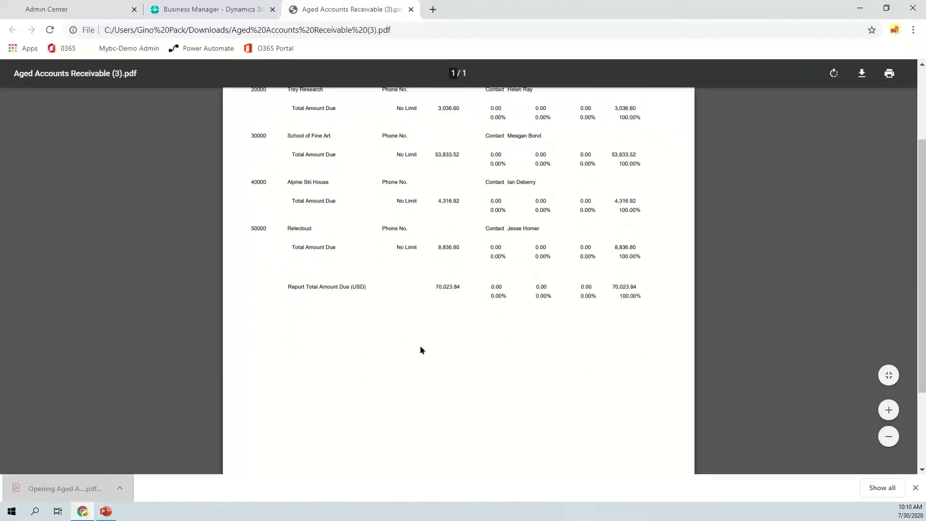
pyautogui.scroll(-2, 421, 349)
pyautogui.scroll(5, 420, 349)
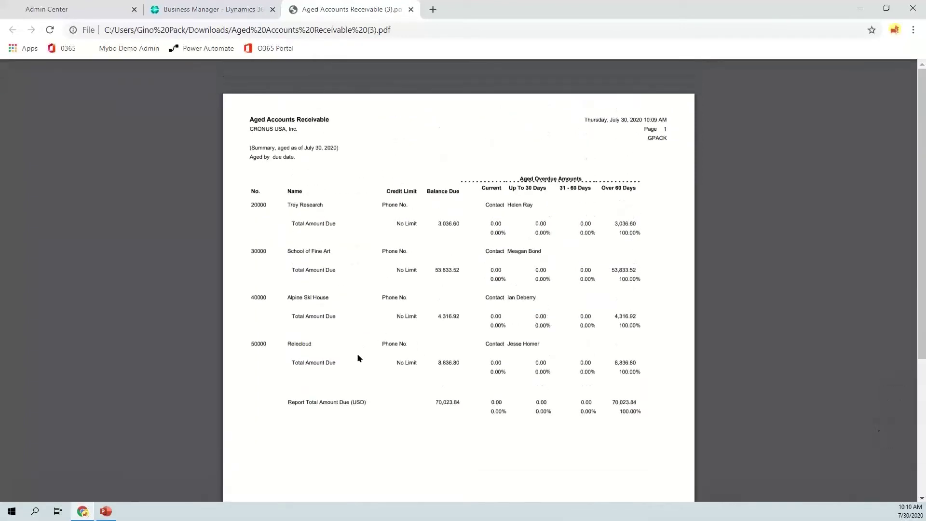
pyautogui.scroll(-1, 357, 353)
pyautogui.scroll(1, 357, 353)
pyautogui.scroll(-1, 357, 353)
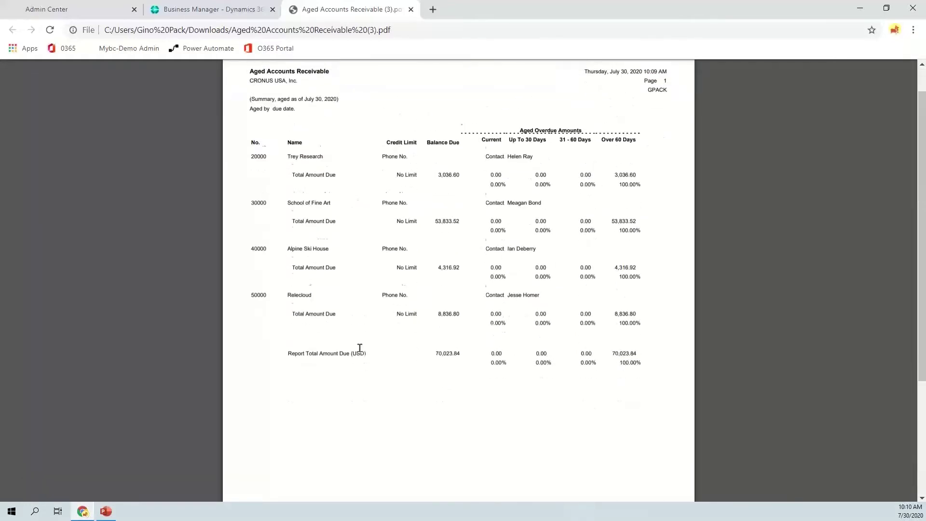
pyautogui.scroll(2, 358, 350)
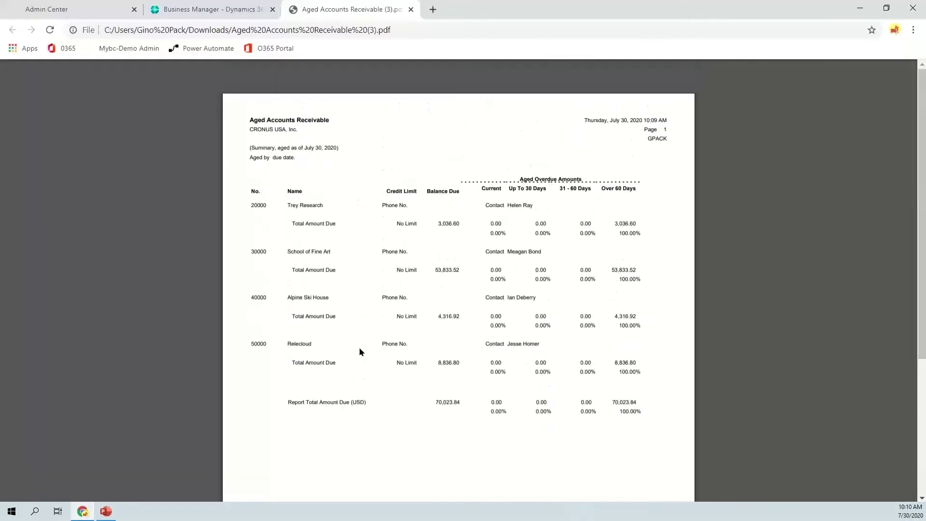
pyautogui.click(410, 9)
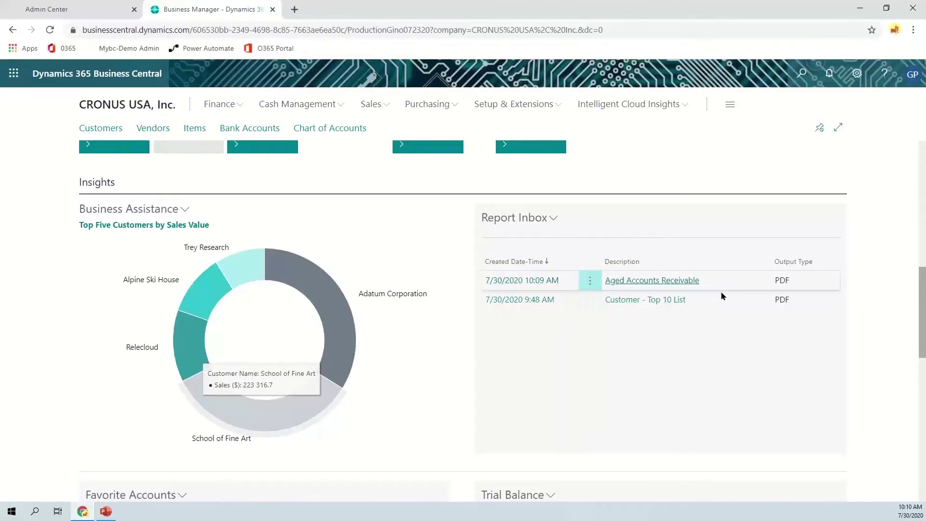
# Delete the Aged Accounts Receivable and Customer - Top 10 List reports from the Report Inbox.
pyautogui.scroll(-1, 723, 338)
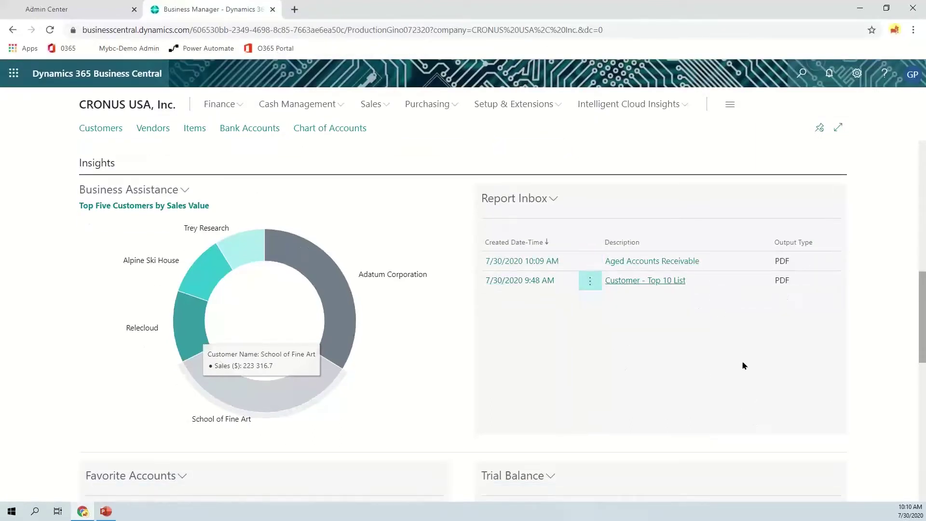
pyautogui.scroll(1, 732, 326)
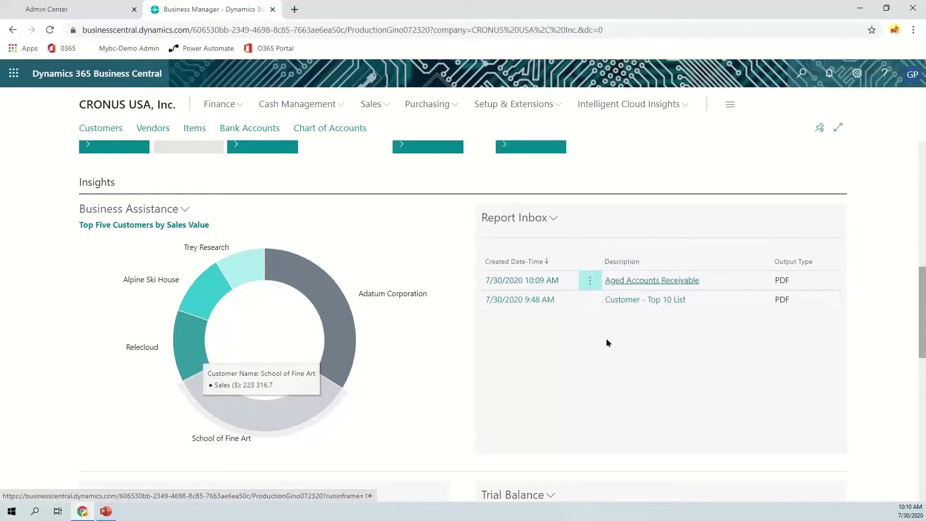
pyautogui.click(516, 219)
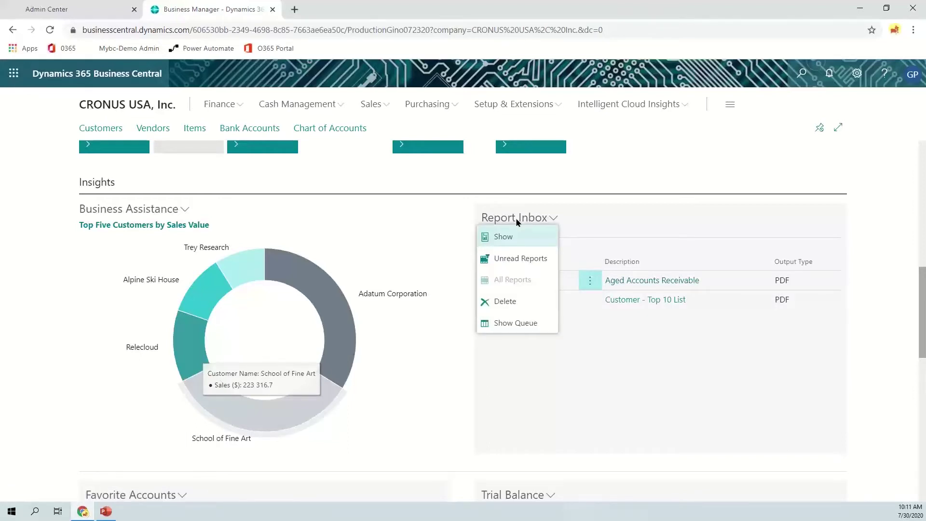
pyautogui.click(521, 303)
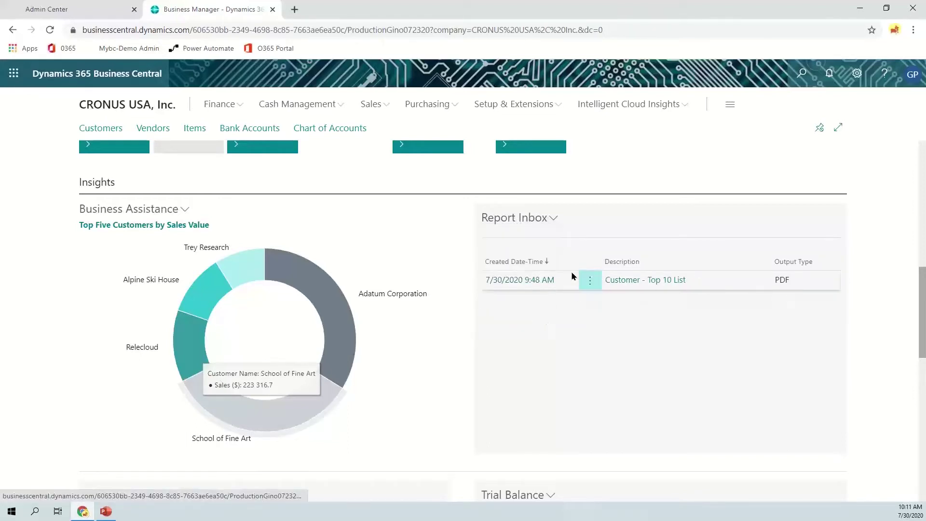
pyautogui.click(535, 218)
pyautogui.click(533, 298)
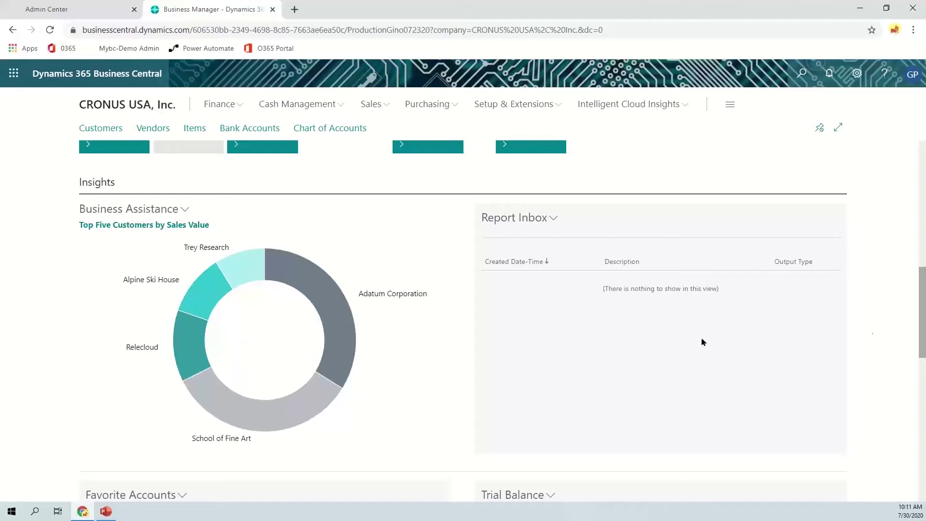
# Search for the Job Queue Entries list, open it, and review the O365 Sync. Management and Cash Flow Forecast Update entries.
pyautogui.click(801, 74)
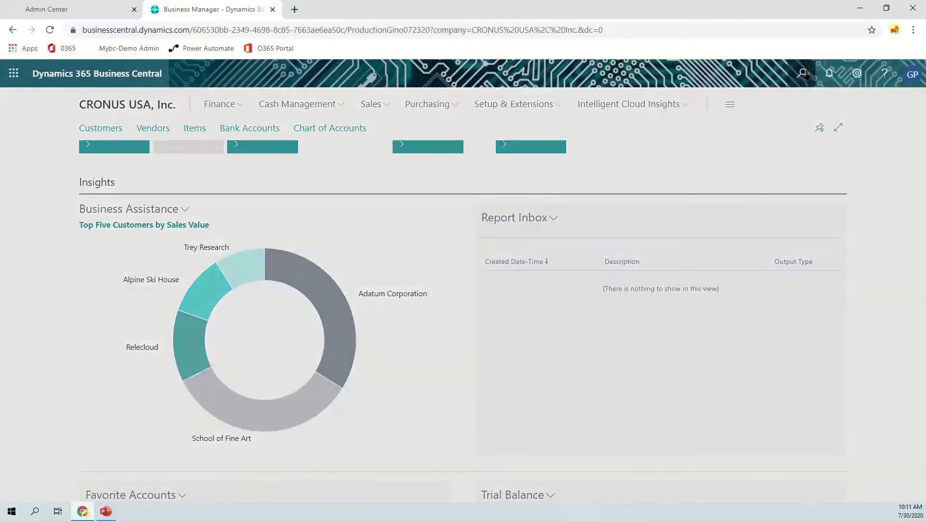
pyautogui.write('Jo')
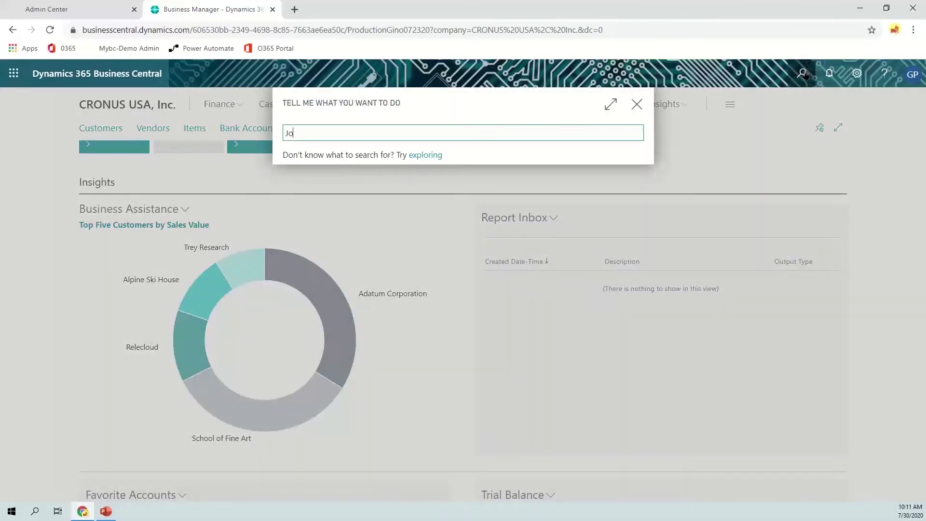
pyautogui.write('b Queue Ent')
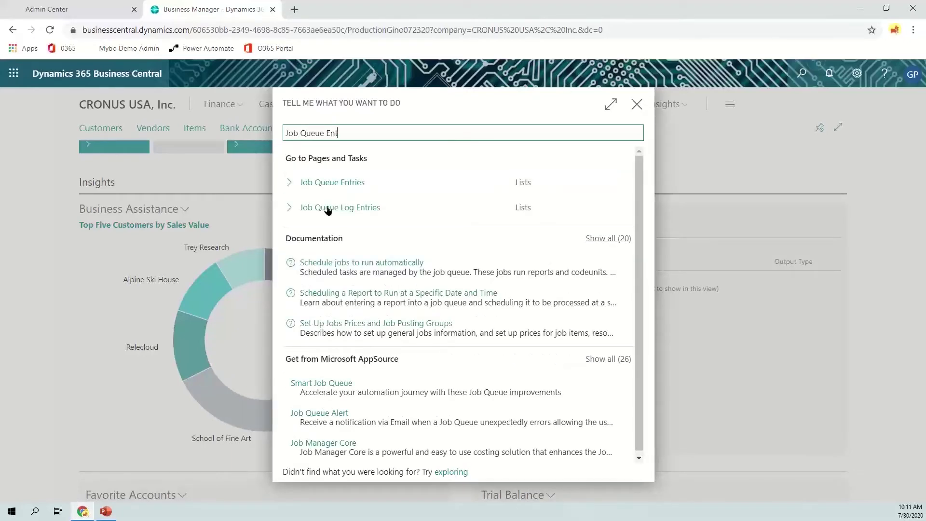
pyautogui.click(318, 184)
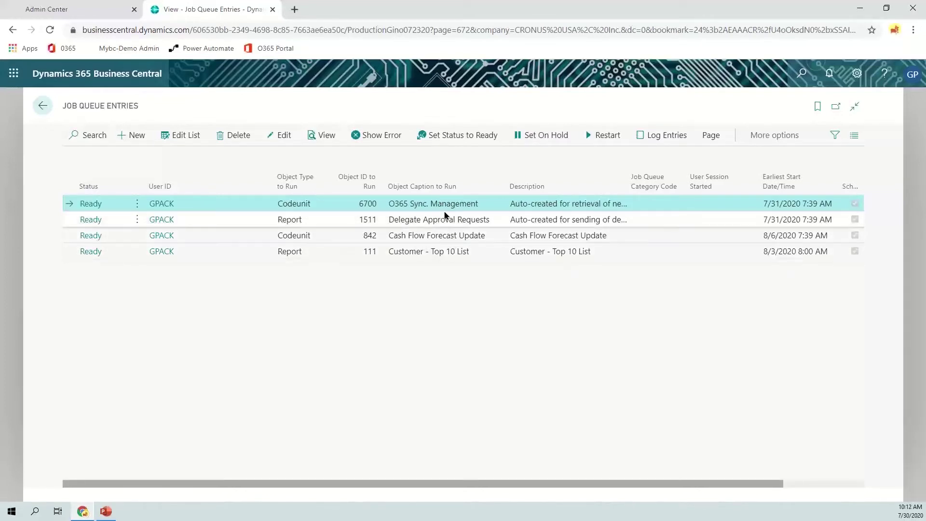
pyautogui.click(430, 235)
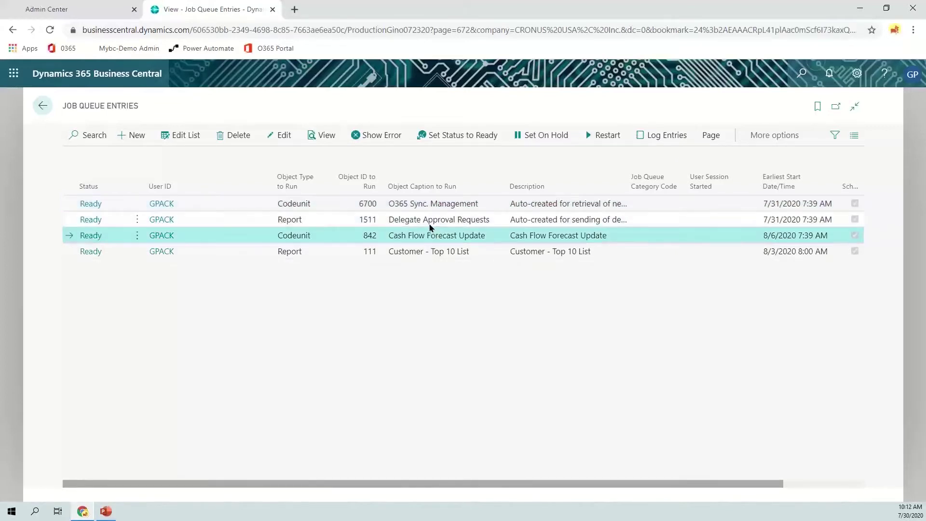
pyautogui.click(428, 204)
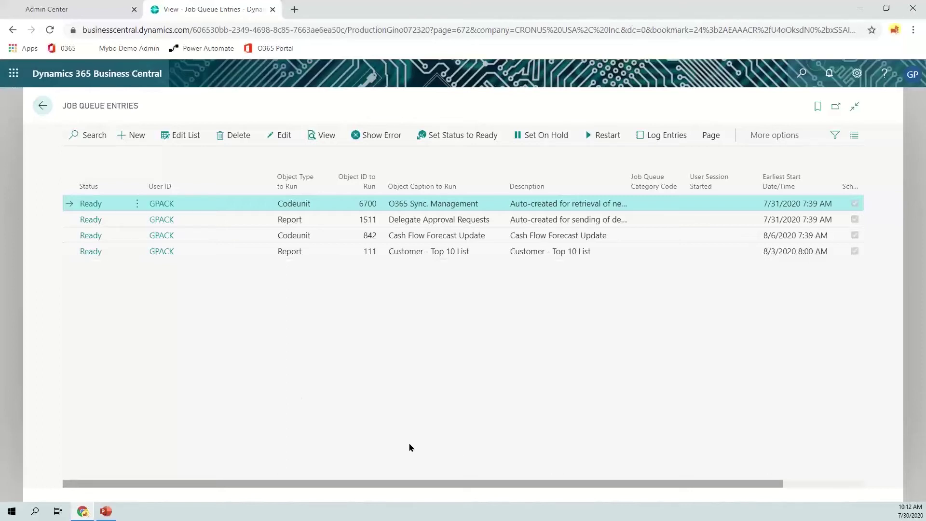
# Create a new job queue entry with Report as the object type to run.
pyautogui.click(129, 159)
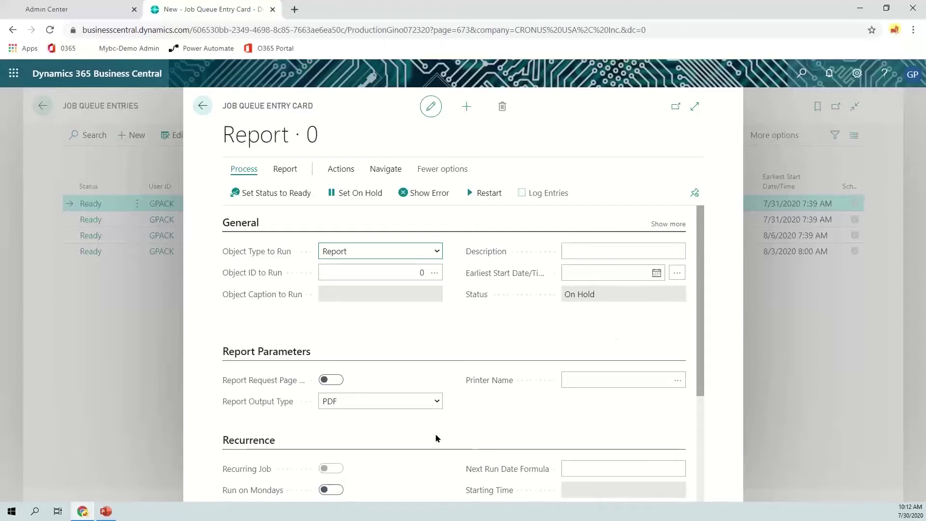
pyautogui.click(437, 252)
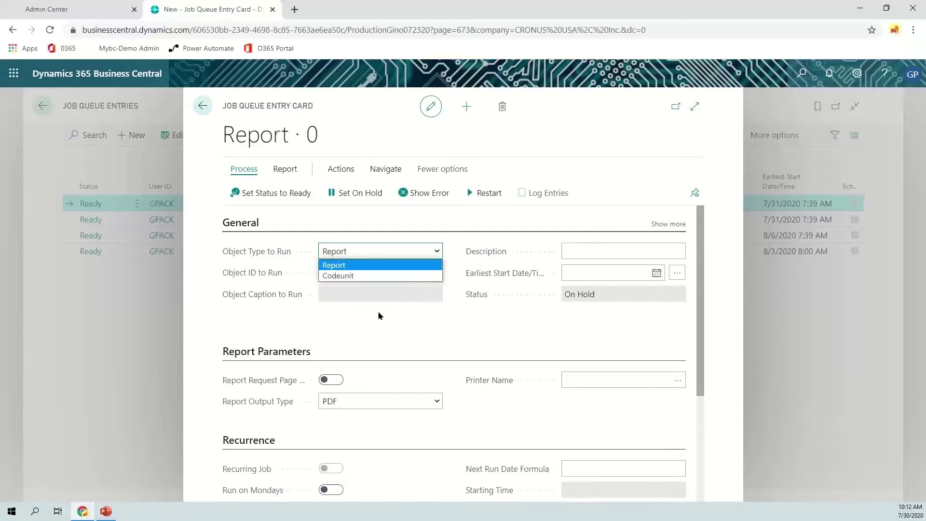
pyautogui.click(336, 264)
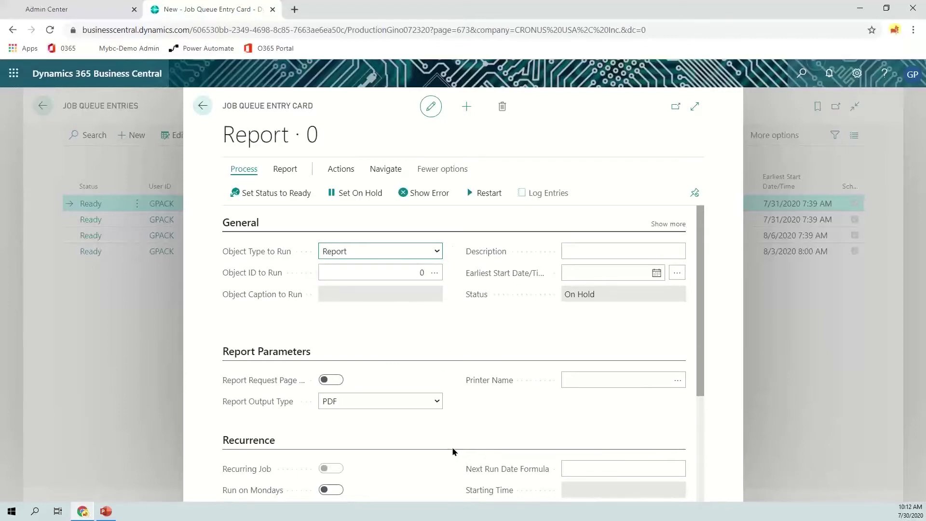
# Set the object ID to run to 111, Customer - Top 10 List, from the list of report objects.
pyautogui.click(408, 273)
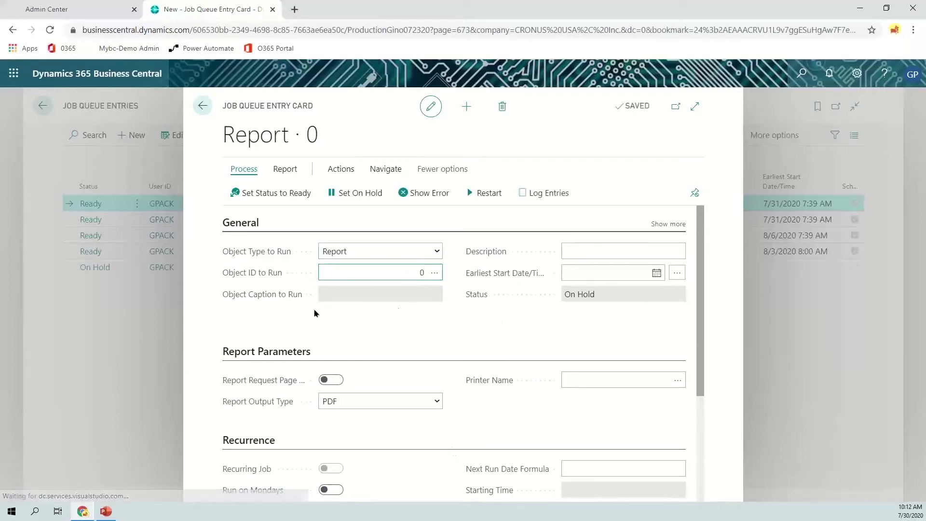
pyautogui.click(383, 271)
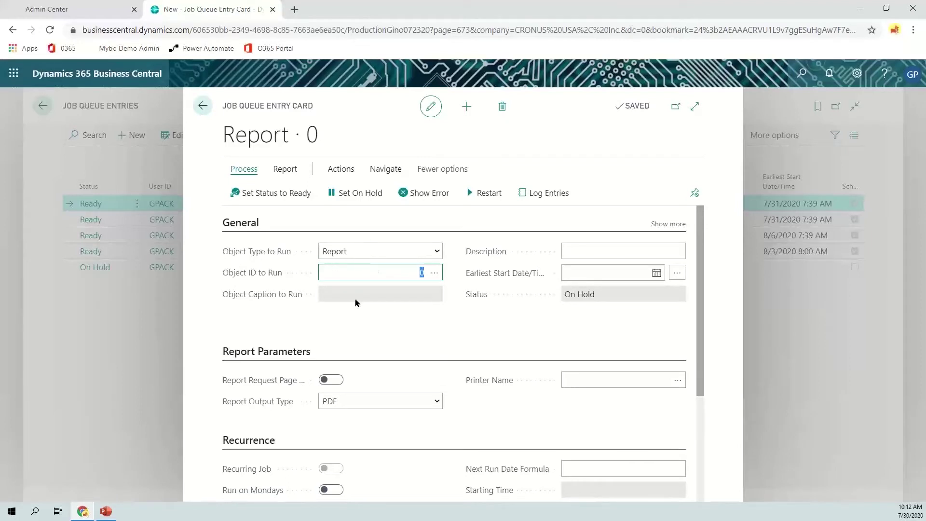
pyautogui.click(436, 272)
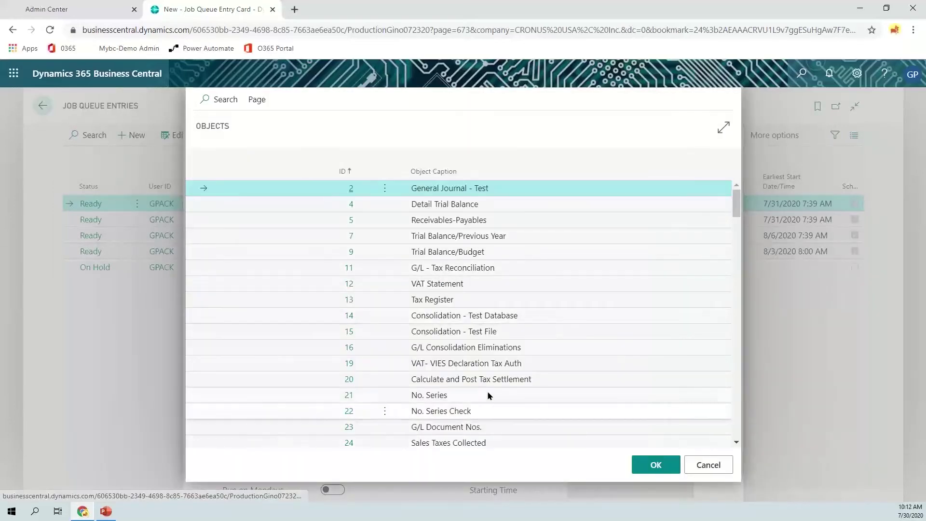
pyautogui.scroll(-1, 488, 391)
pyautogui.scroll(-15, 489, 392)
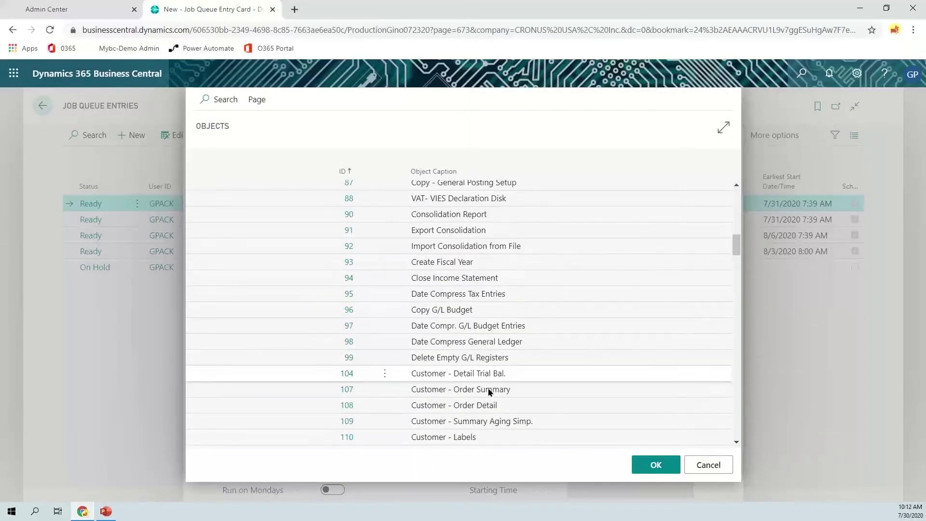
pyautogui.scroll(-2, 487, 387)
pyautogui.scroll(1, 487, 388)
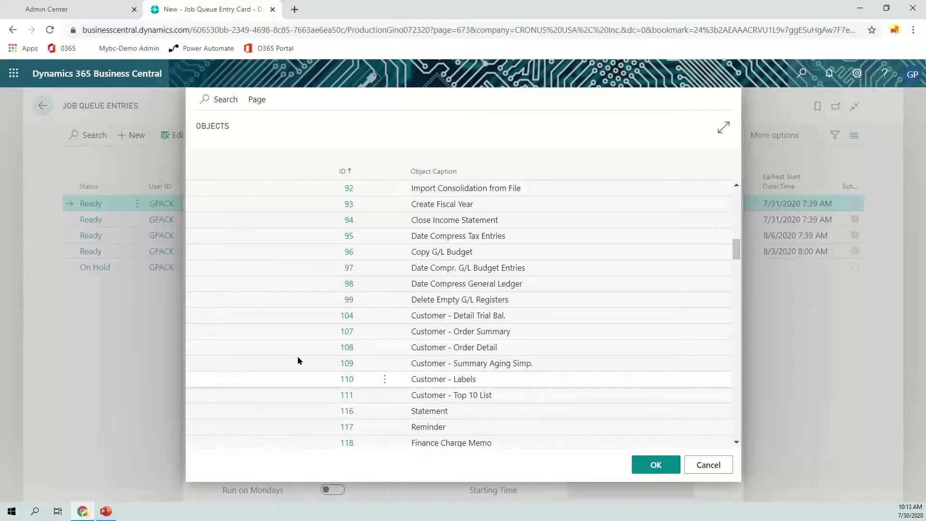
pyautogui.click(481, 396)
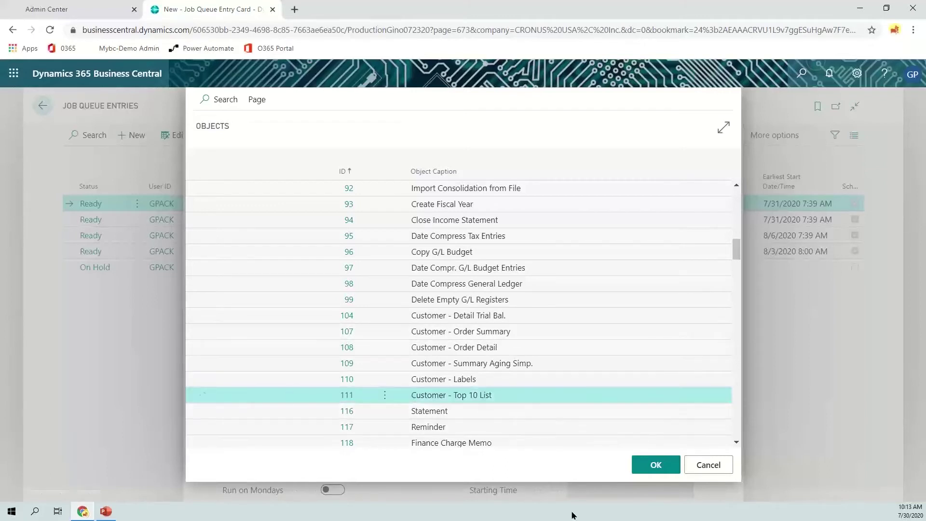
pyautogui.click(655, 465)
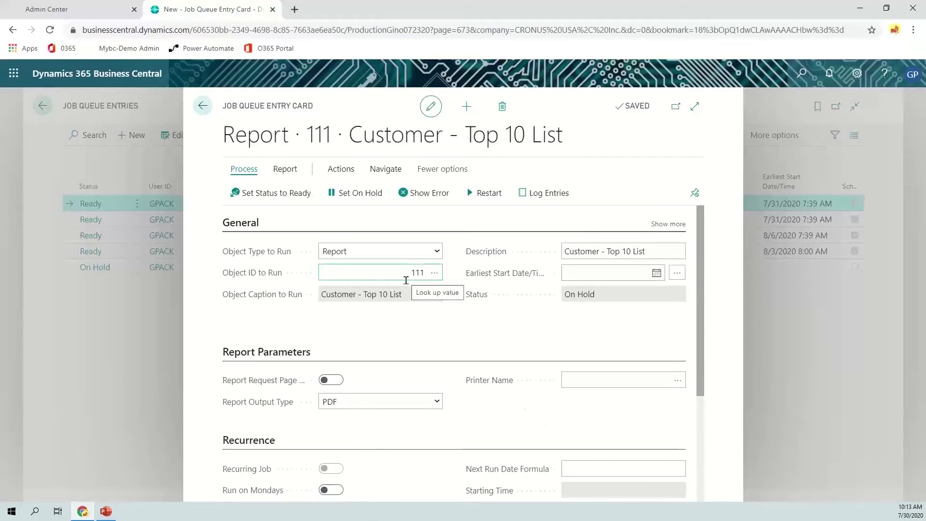
# Set the entry's earliest start date/time to 7/30/2020 12:00 AM, and check its separate date and time settings without changing them.
pyautogui.moveTo(477, 280)
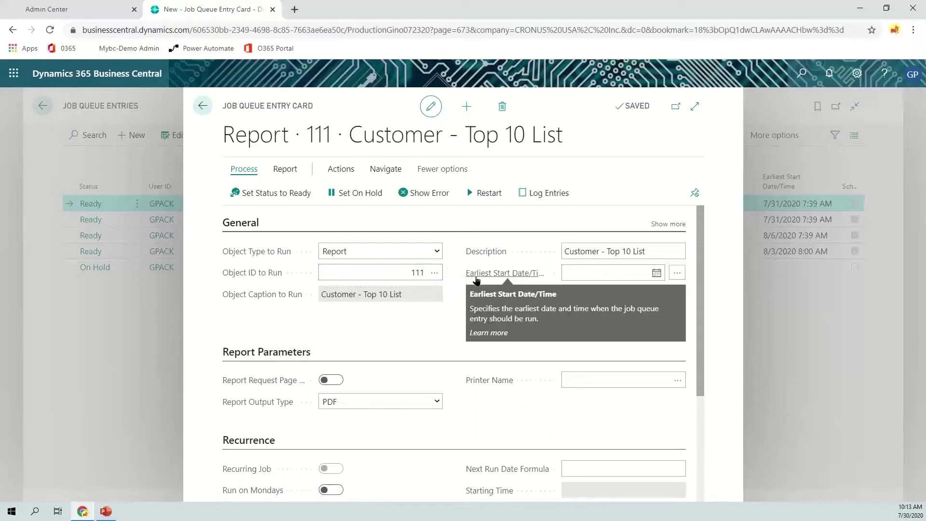
pyautogui.click(590, 273)
pyautogui.write('t')
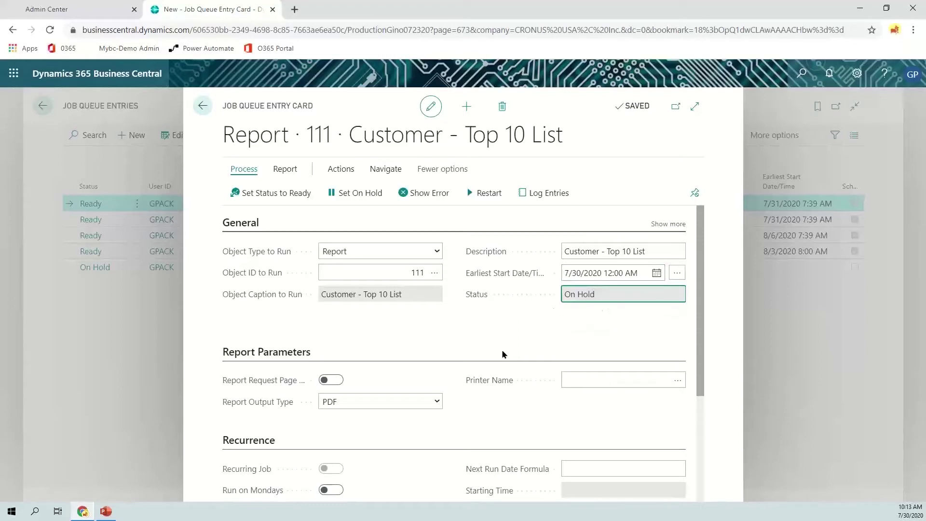
pyautogui.click(671, 274)
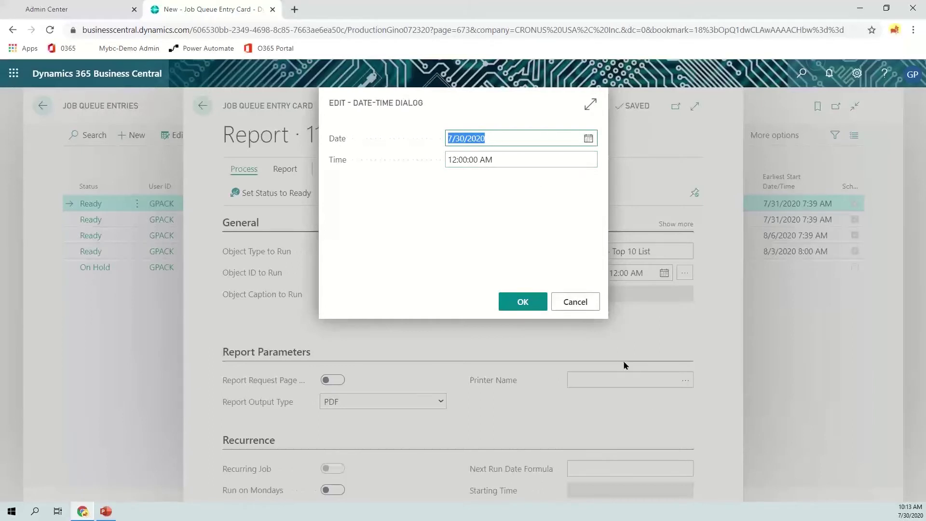
pyautogui.click(579, 302)
# Extend the job queue entry's description to "Customer - Top 10 List - Weekly".
pyautogui.click(646, 251)
pyautogui.click(657, 253)
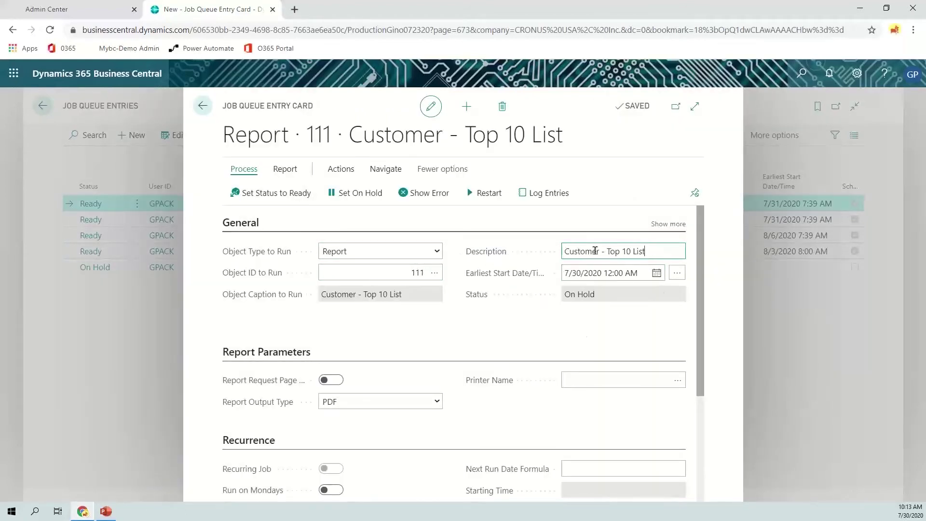
pyautogui.write('- Weekly')
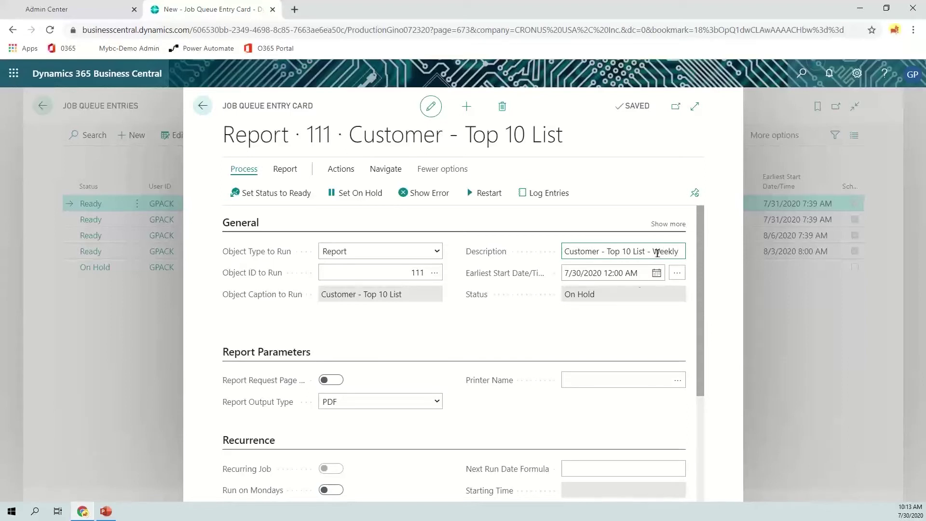
pyautogui.click(440, 320)
# Enable the report request page options and review the Show, Quantity and Customer Posting Group settings without changing them.
pyautogui.scroll(-1, 437, 323)
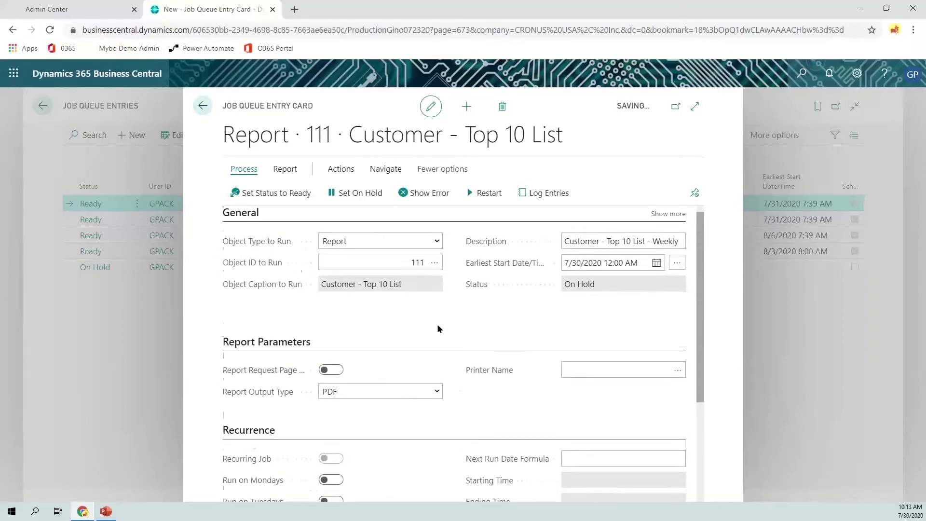
pyautogui.scroll(-1, 437, 326)
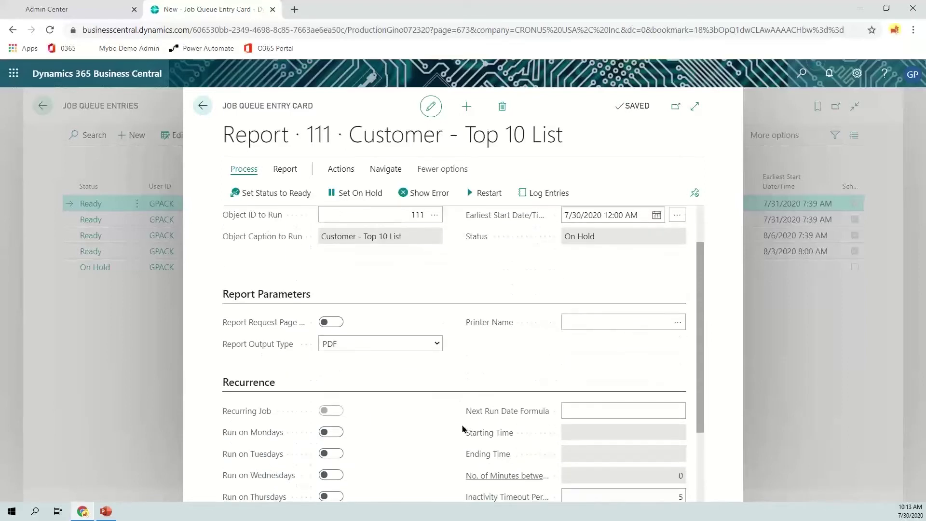
pyautogui.click(330, 323)
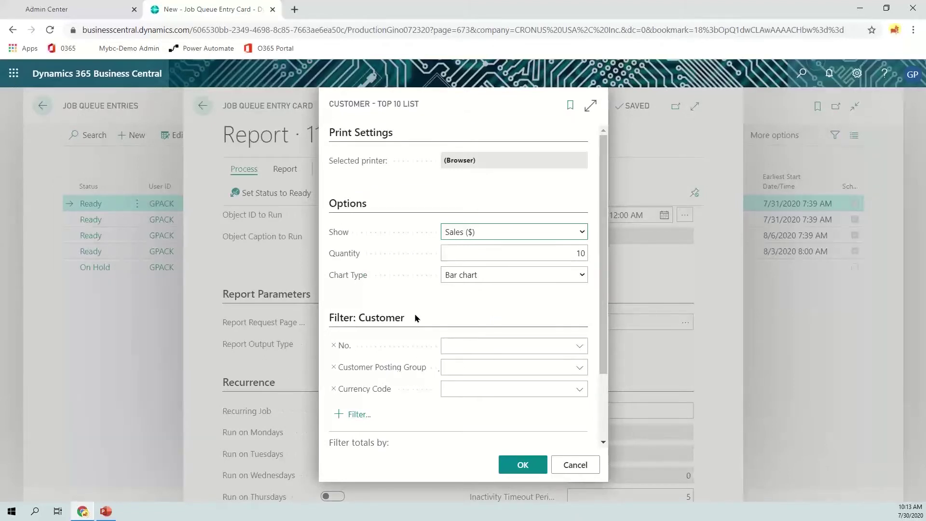
pyautogui.click(468, 235)
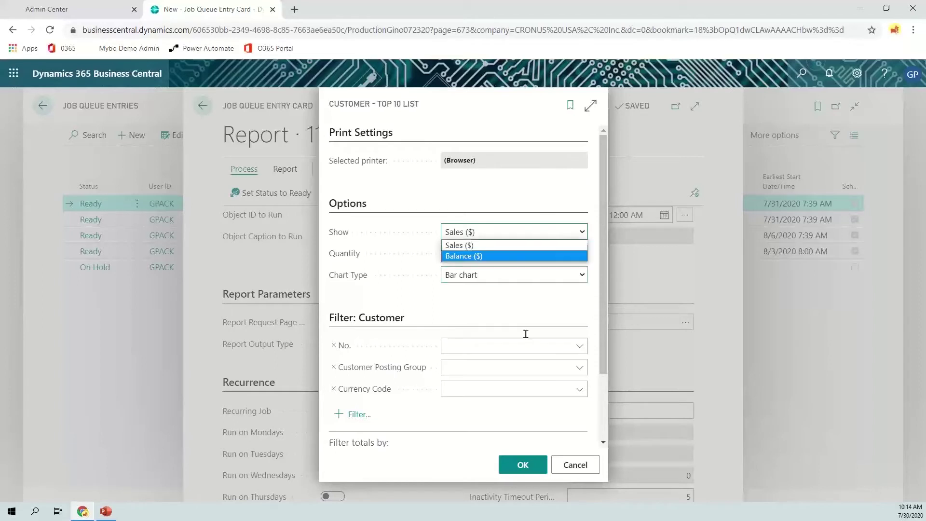
pyautogui.click(502, 328)
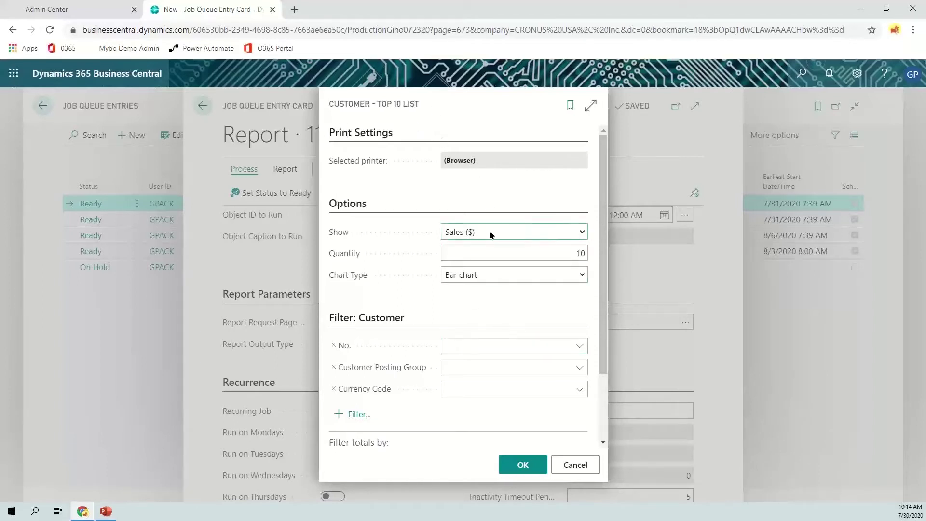
pyautogui.scroll(-2, 548, 434)
pyautogui.scroll(2, 542, 389)
pyautogui.click(543, 251)
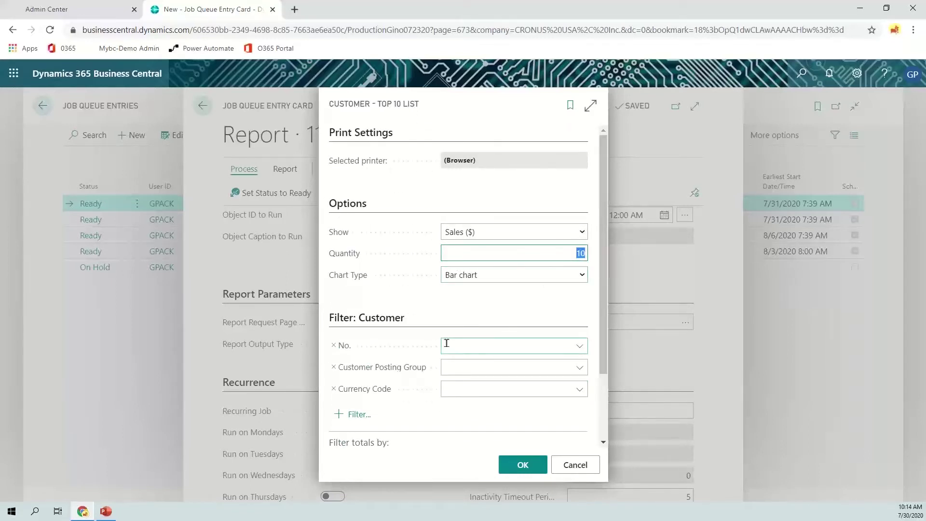
pyautogui.scroll(-2, 446, 342)
pyautogui.click(578, 284)
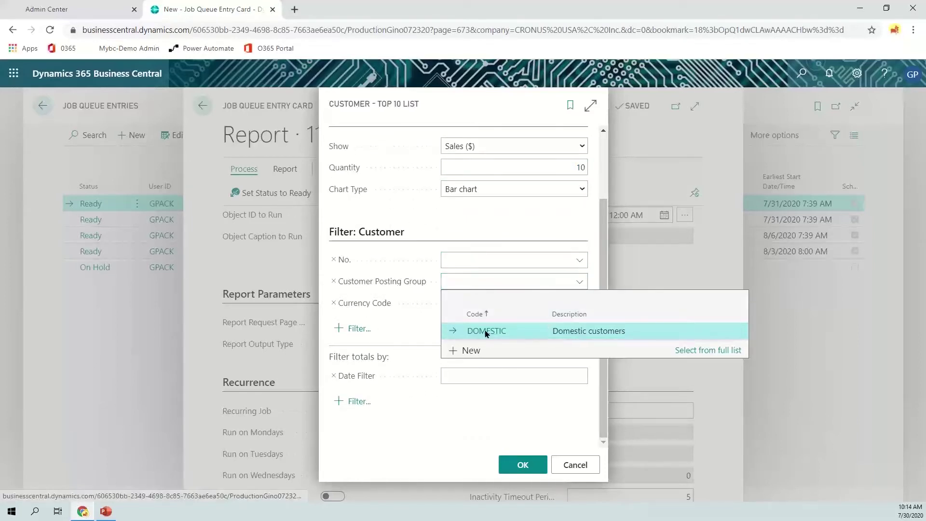
pyautogui.press('Escape')
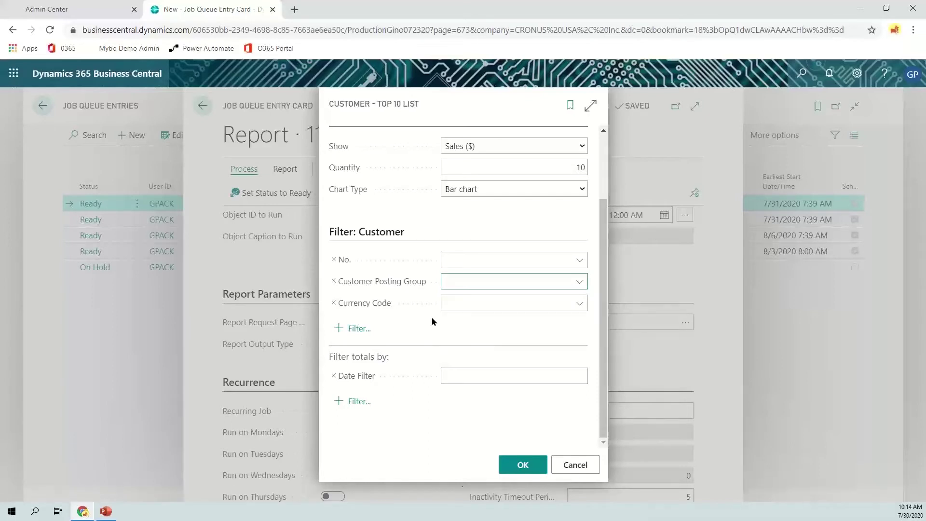
# Filter the report totals by the date range p1..p4 and confirm the request page options.
pyautogui.click(487, 383)
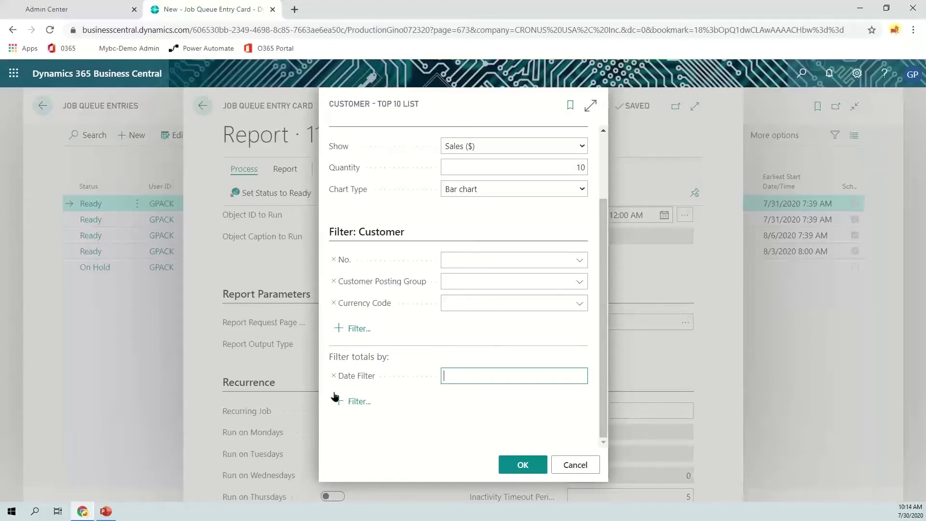
pyautogui.write('p1..p4')
pyautogui.press('Tab')
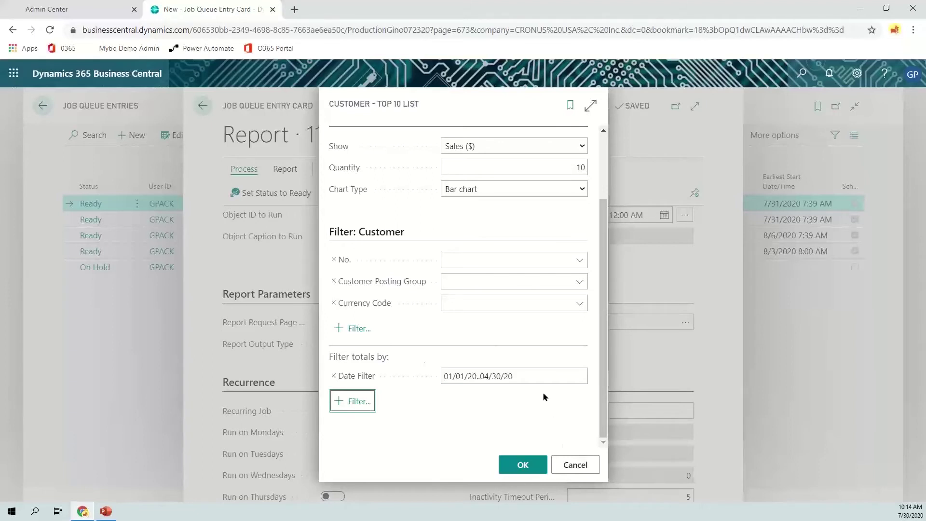
pyautogui.click(535, 380)
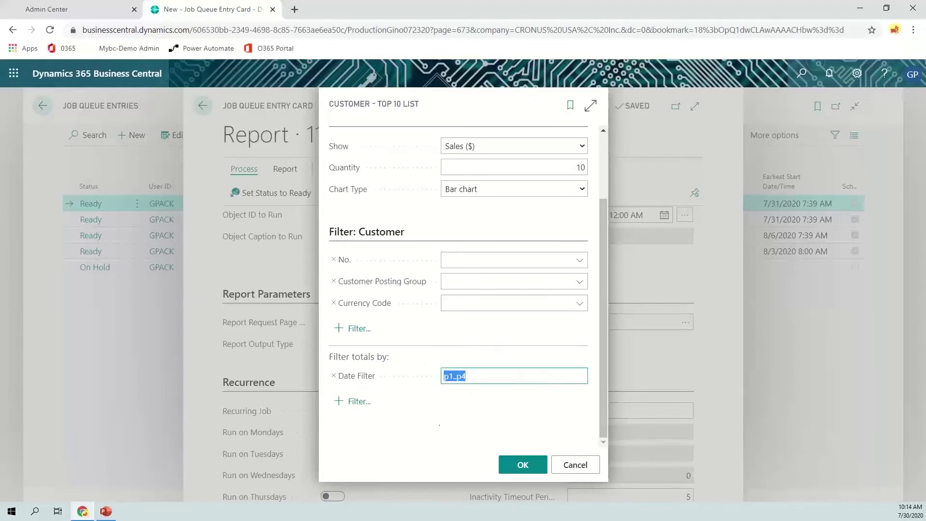
pyautogui.click(487, 421)
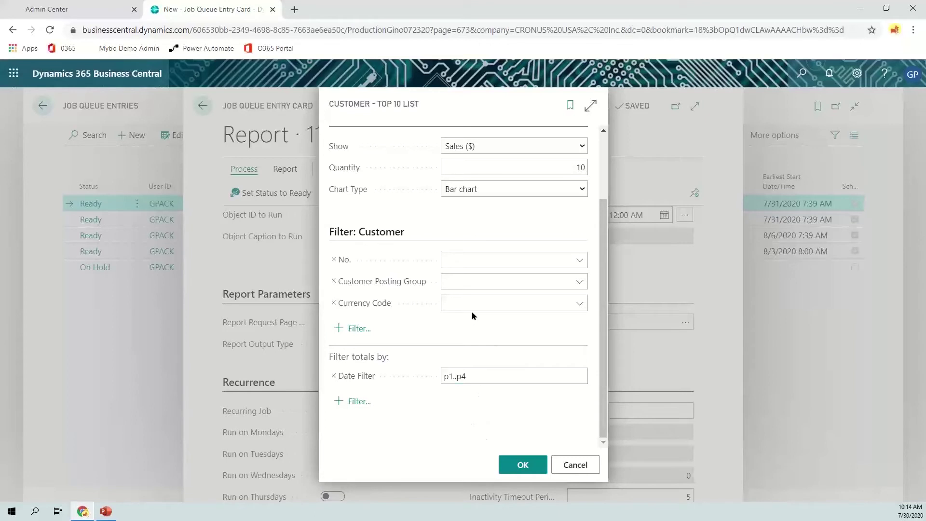
pyautogui.click(533, 471)
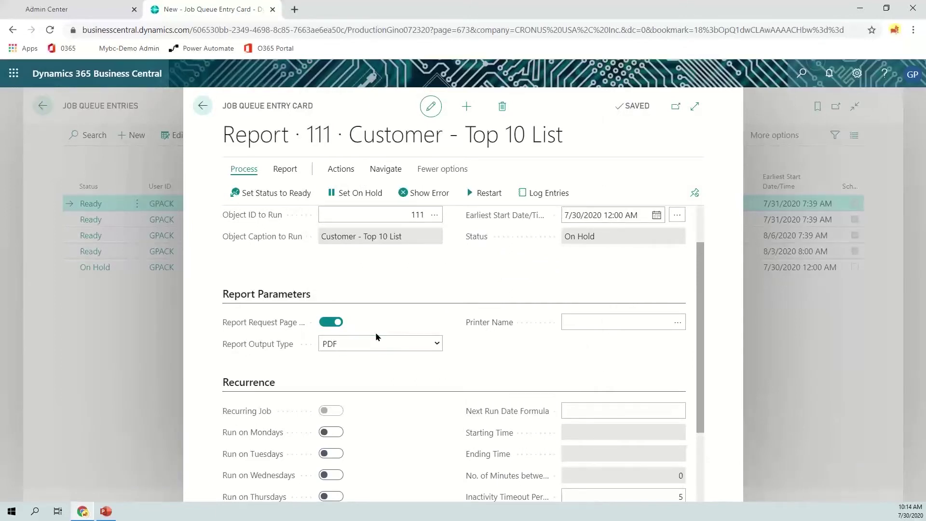
# Choose PDF as the report output type for the job queue entry.
pyautogui.click(390, 348)
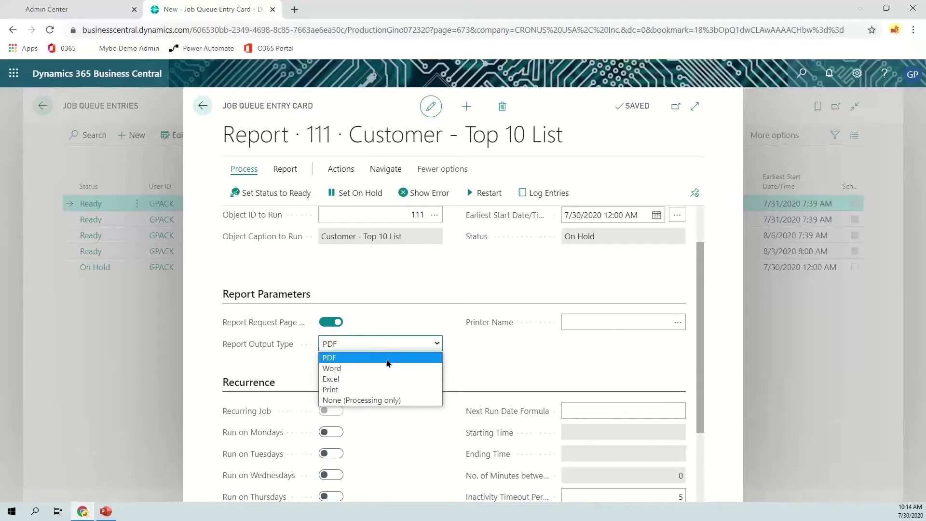
pyautogui.click(386, 359)
# Set the job to recur on Mondays, Wednesdays and Fridays.
pyautogui.scroll(-2, 406, 413)
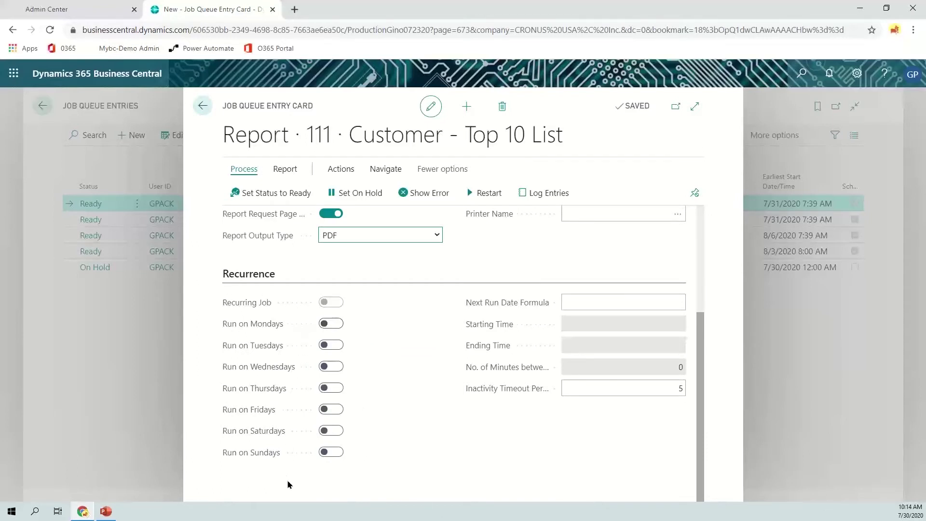
pyautogui.click(333, 325)
pyautogui.click(331, 367)
pyautogui.click(331, 409)
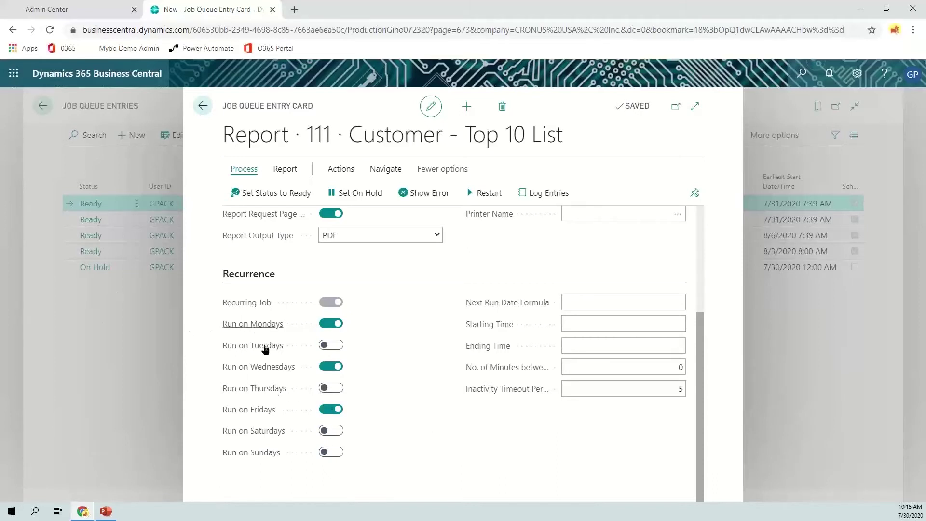
# Set the recurring job's starting time to 8:00:00 AM.
pyautogui.click(582, 327)
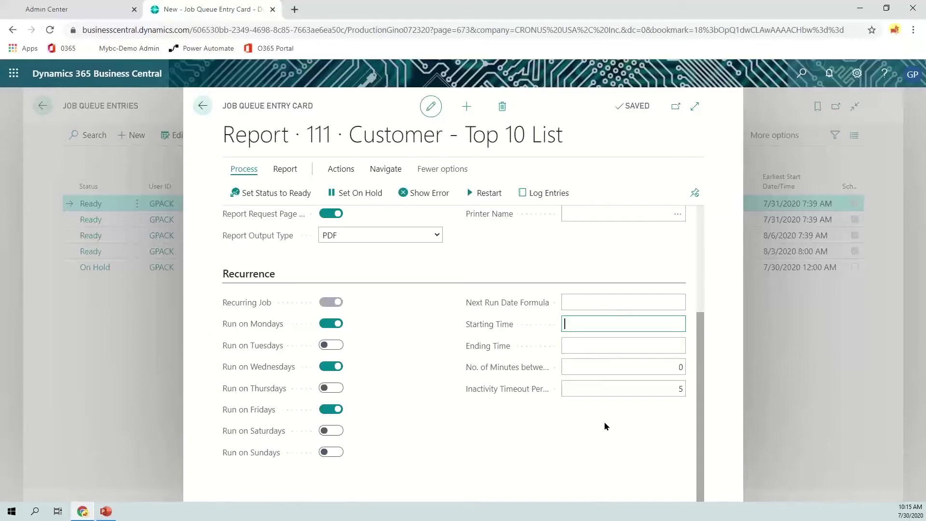
pyautogui.write('8')
pyautogui.press('Tab')
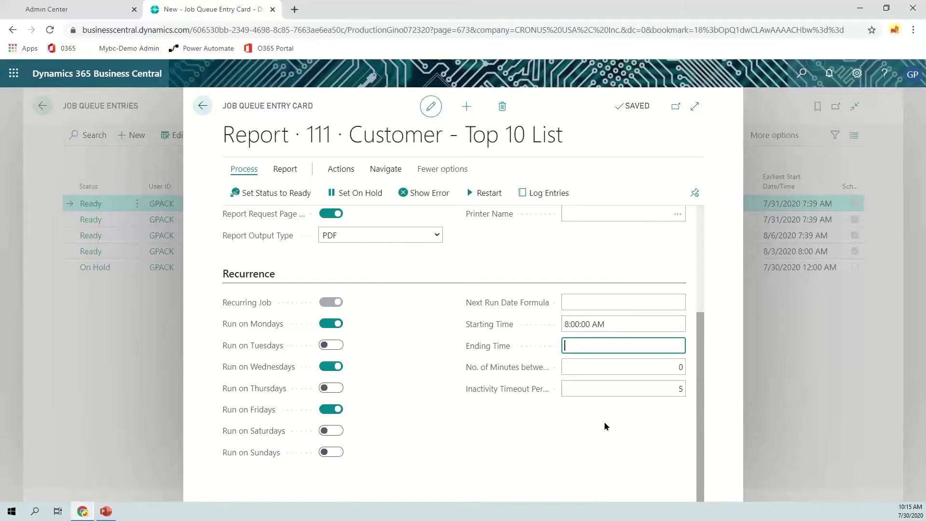
# Add Thursdays and Tuesdays to the days on which the job runs.
pyautogui.click(331, 387)
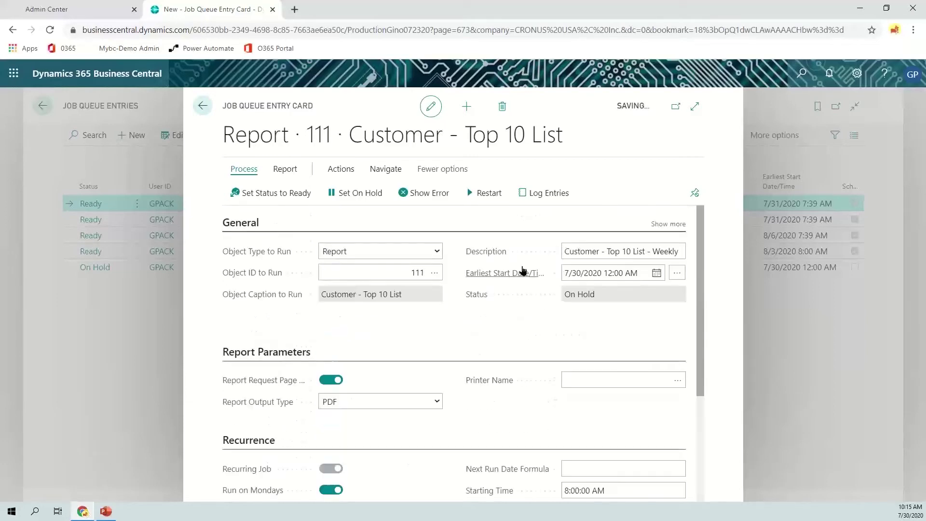
pyautogui.scroll(-3, 499, 404)
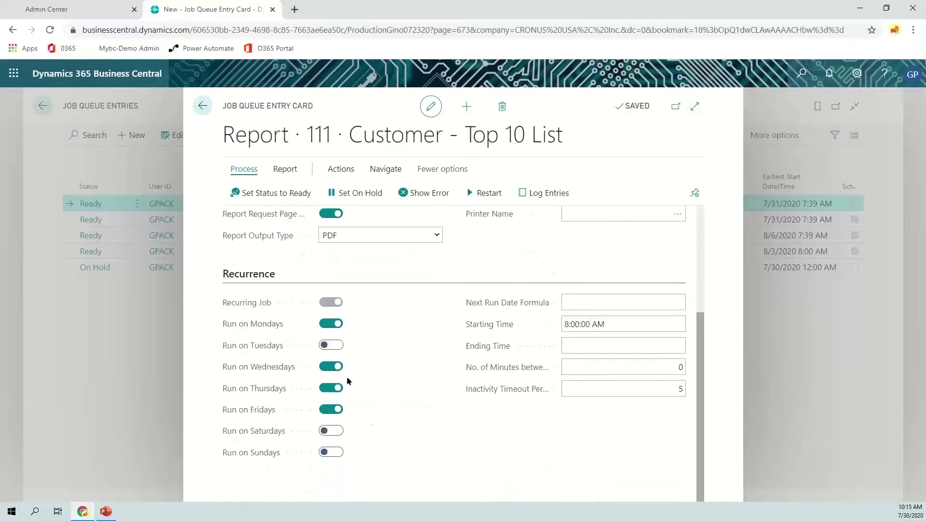
pyautogui.click(331, 345)
# Review the recurrence fields for ending time, starting time, number of minutes between runs and next run date formula without changing them.
pyautogui.click(572, 347)
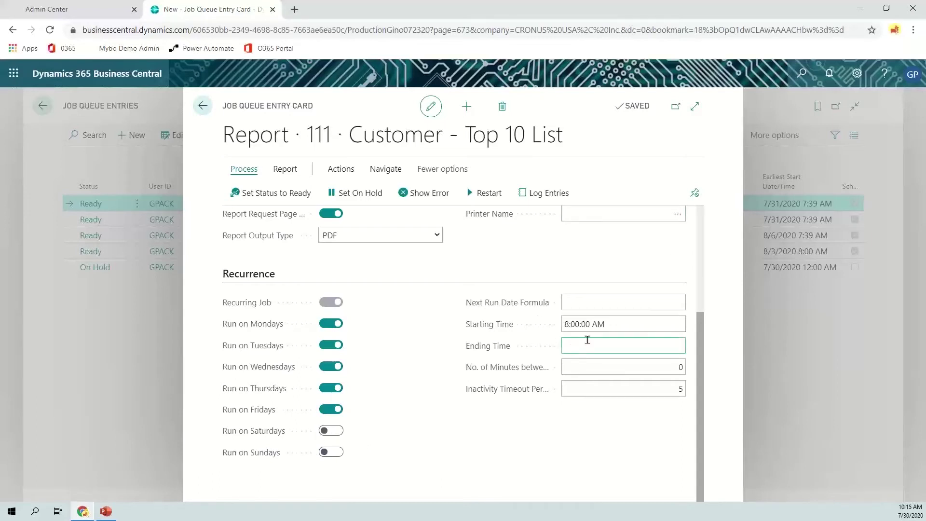
pyautogui.click(634, 324)
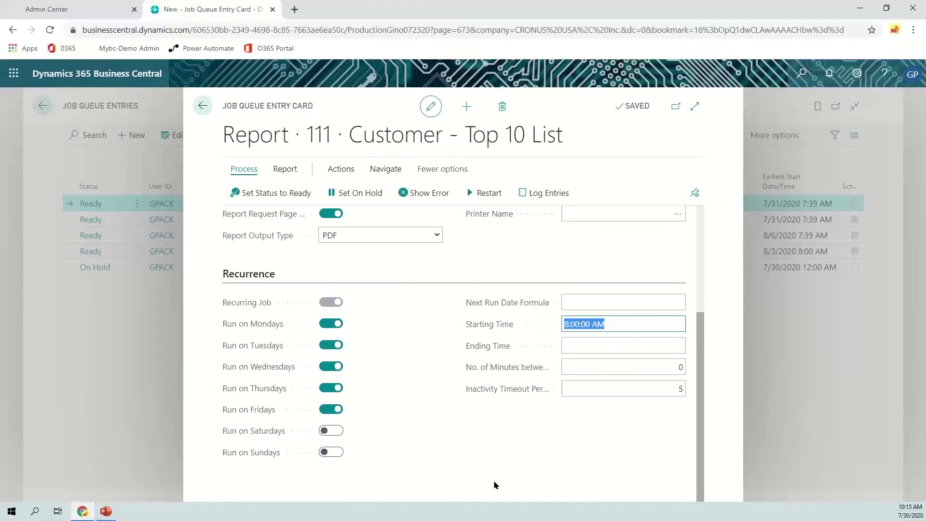
pyautogui.click(630, 367)
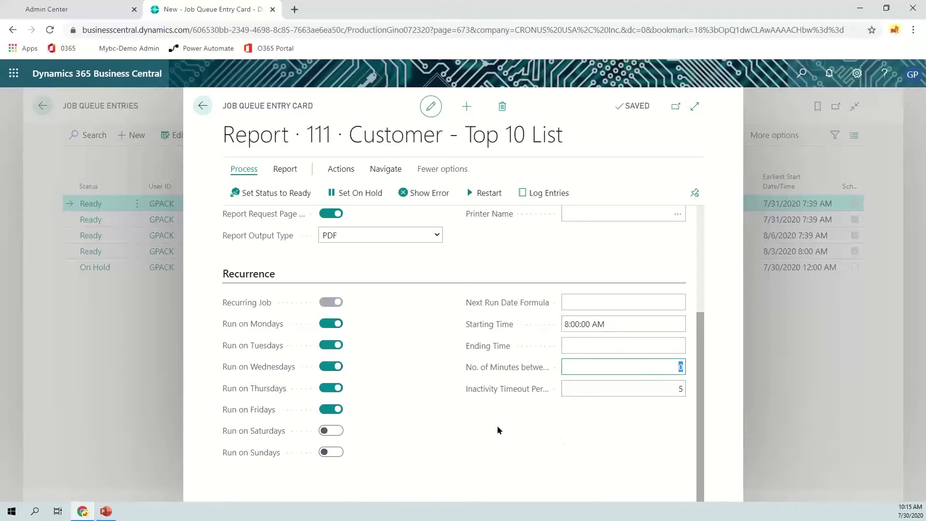
pyautogui.moveTo(513, 374)
pyautogui.click(594, 351)
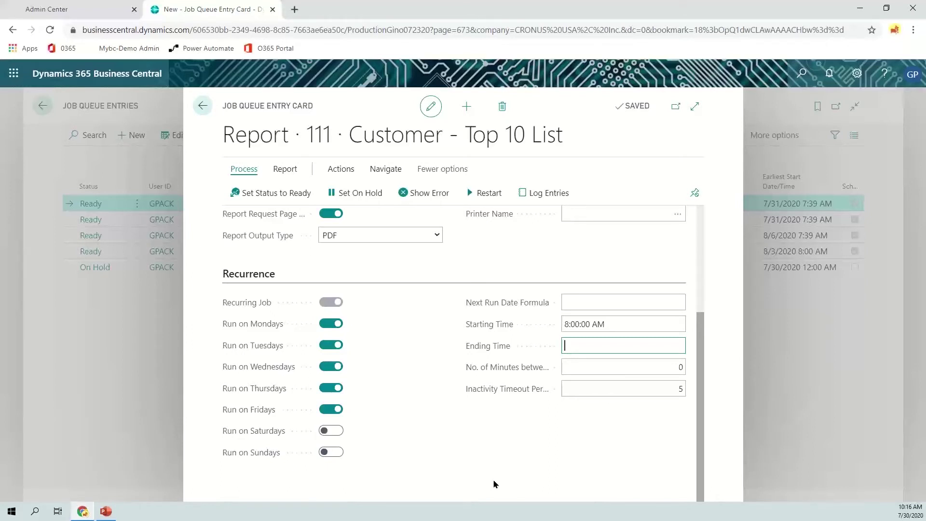
pyautogui.click(606, 301)
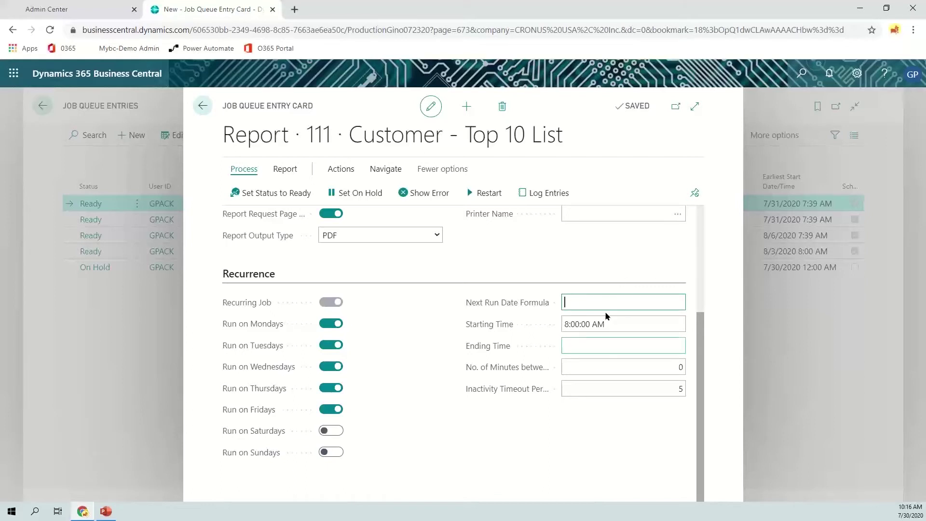
# Turn off the Tuesday through Friday runs, leaving the job to recur on Mondays only.
pyautogui.click(336, 409)
pyautogui.click(336, 388)
pyautogui.click(338, 366)
pyautogui.click(331, 344)
pyautogui.click(331, 323)
pyautogui.click(331, 323)
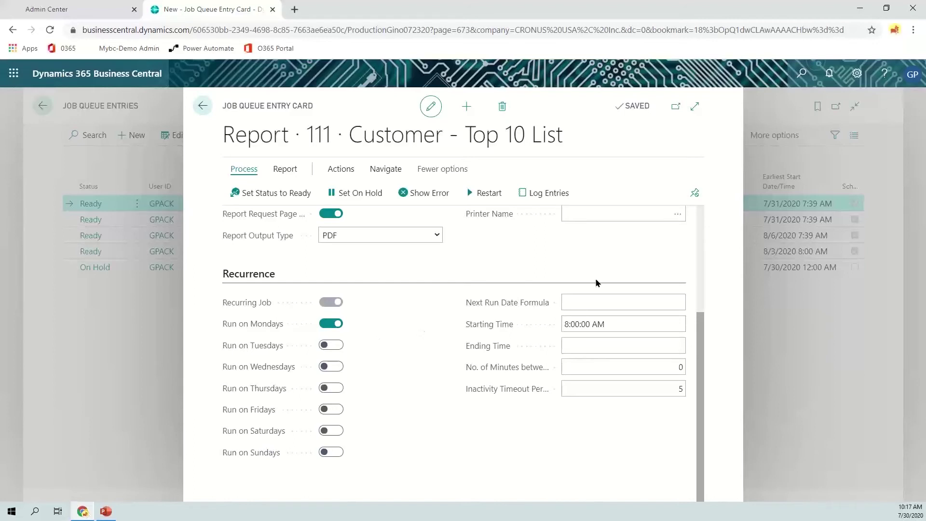
# Check what the next run date formula does and set it to -CM.
pyautogui.moveTo(526, 307)
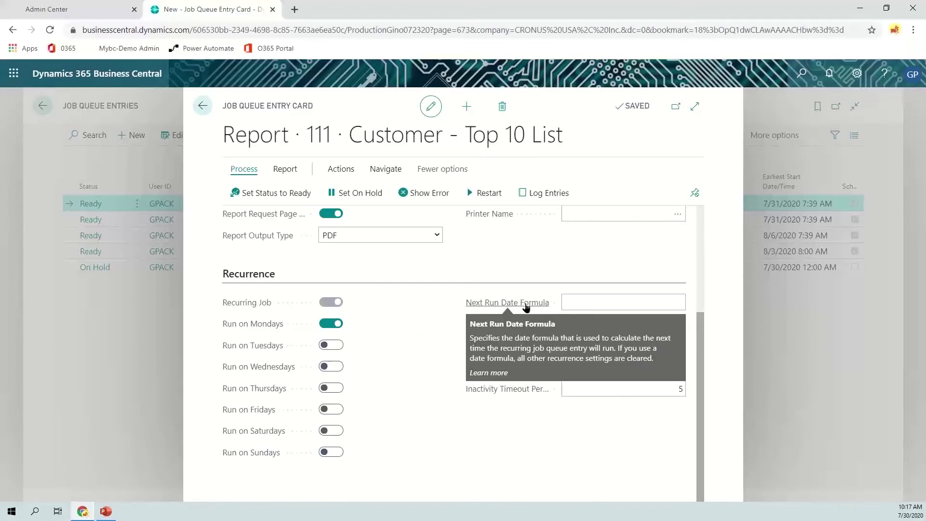
pyautogui.click(601, 302)
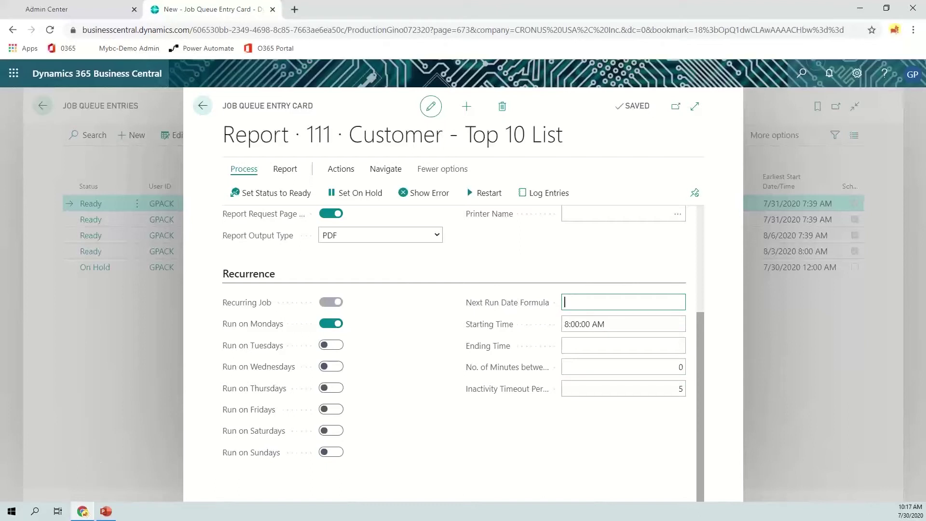
pyautogui.write('-CM')
pyautogui.press('Tab')
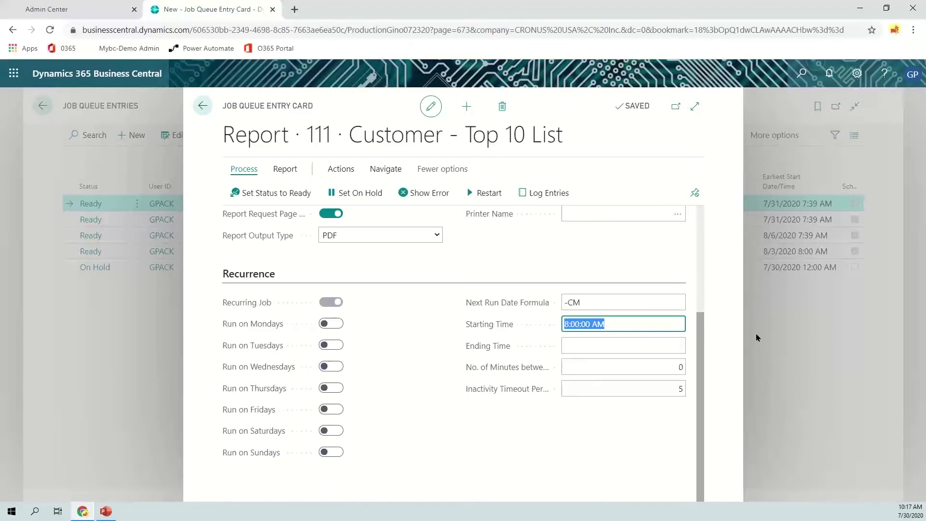
# Set the job's next run date formula to CM.
pyautogui.click(500, 307)
pyautogui.write('CM')
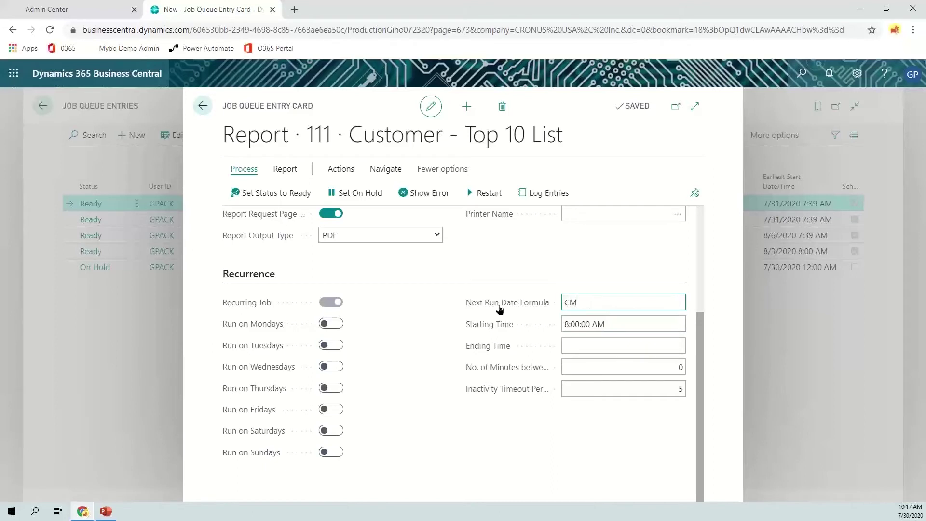
pyautogui.press('Tab')
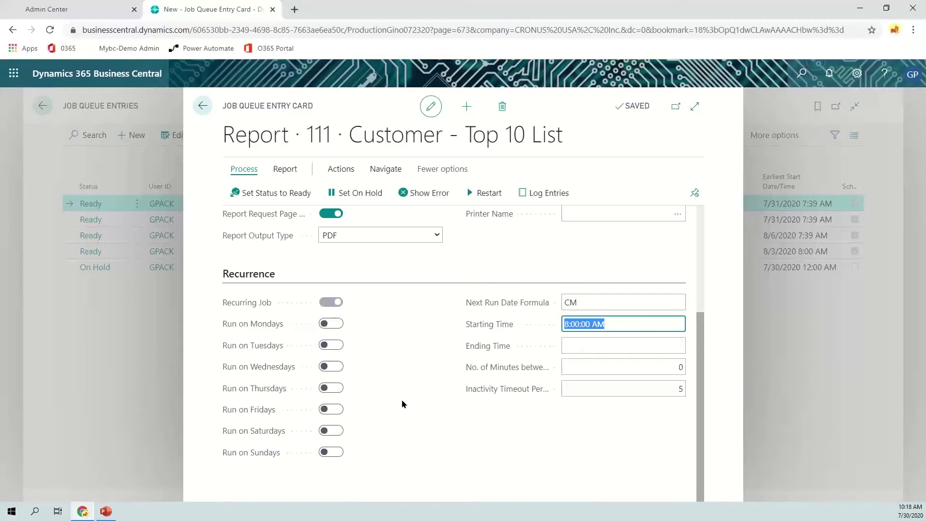
# Look over the finished job queue entry, set its status to Ready, and return to the list of entries.
pyautogui.scroll(3, 402, 405)
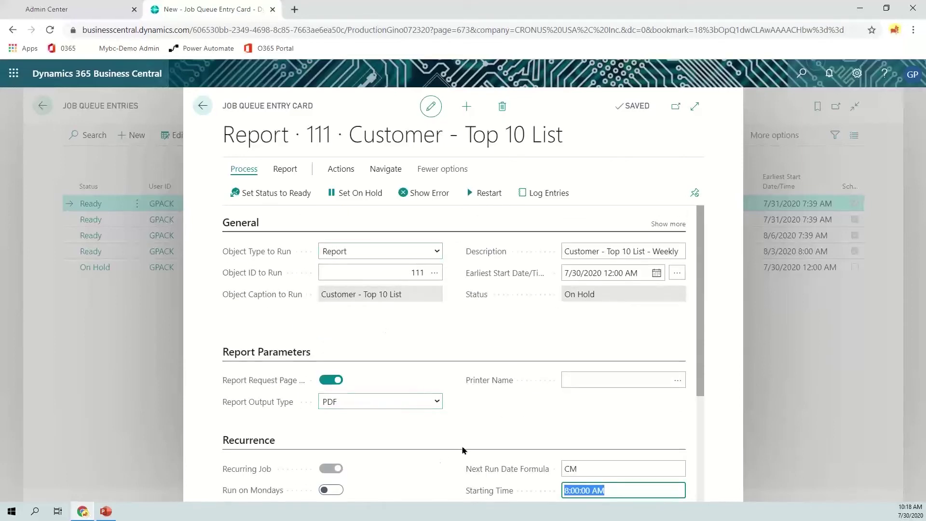
pyautogui.scroll(-3, 434, 415)
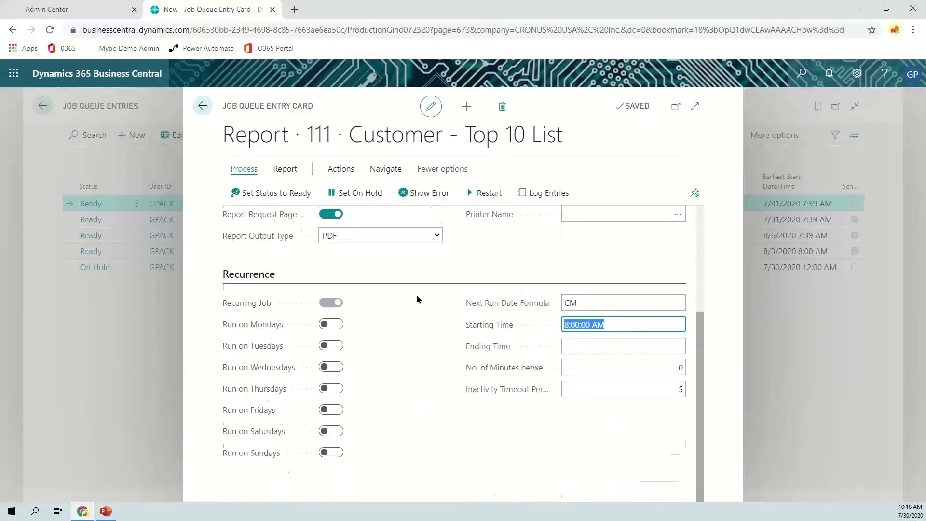
pyautogui.scroll(3, 419, 299)
pyautogui.click(260, 193)
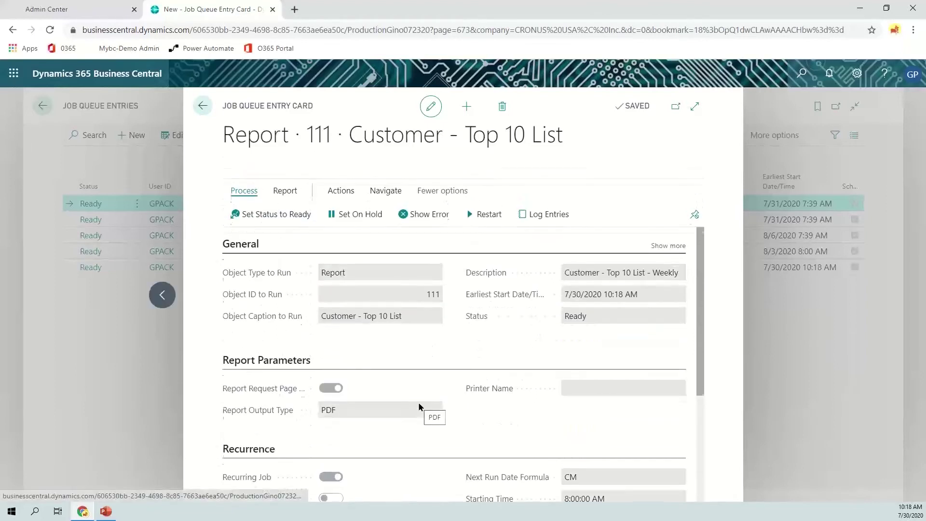
pyautogui.click(203, 109)
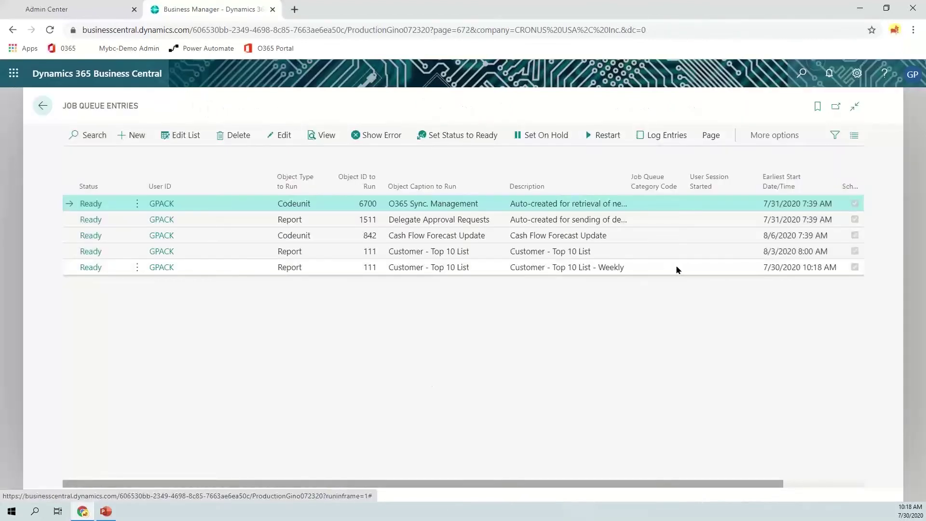
# View the log entries of the Customer - Top 10 List job that has no Weekly suffix, and close the log.
pyautogui.click(672, 250)
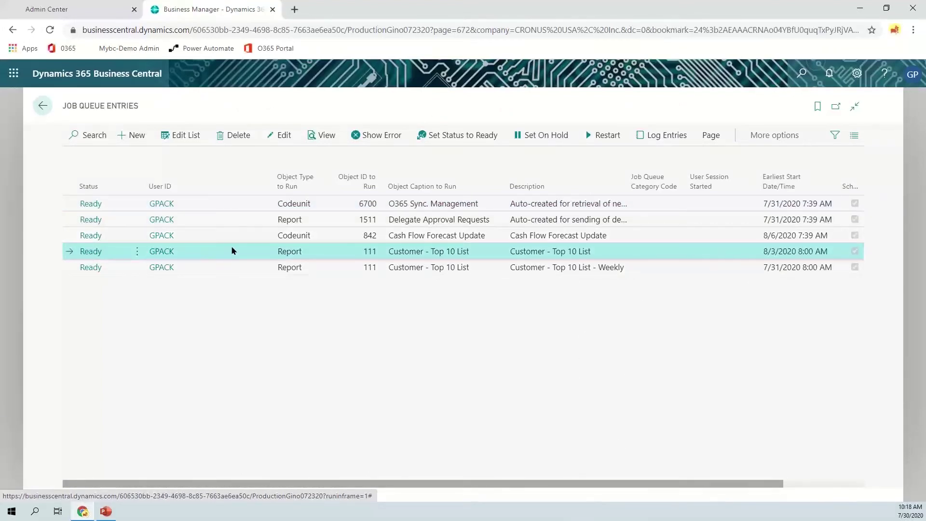
pyautogui.click(163, 253)
pyautogui.click(653, 225)
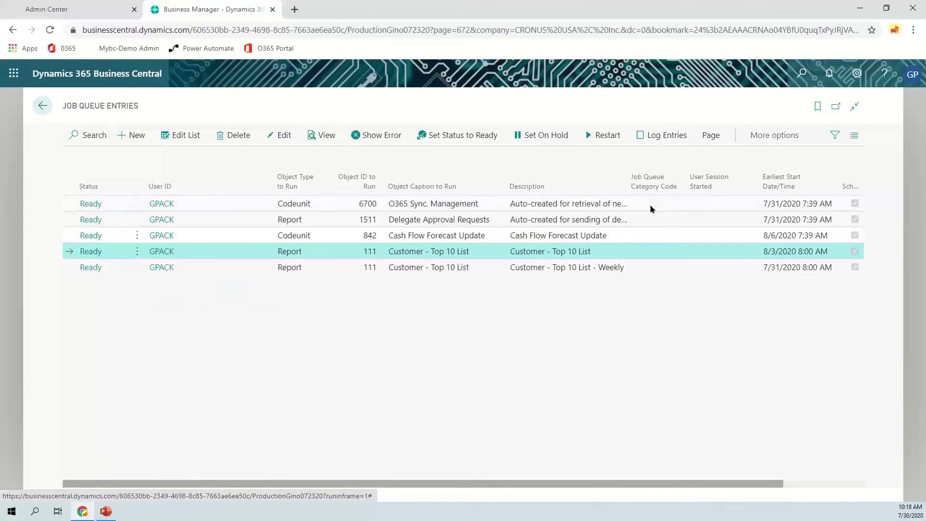
pyautogui.click(666, 135)
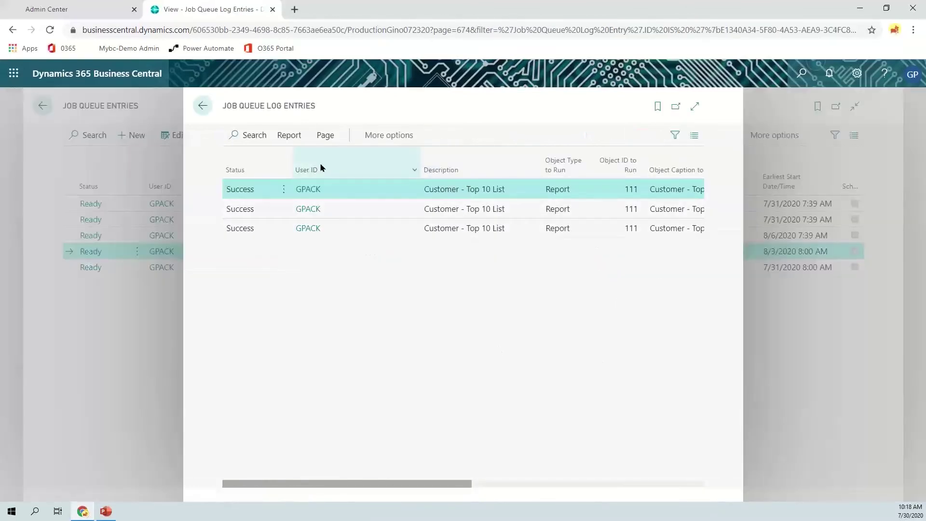
pyautogui.click(199, 107)
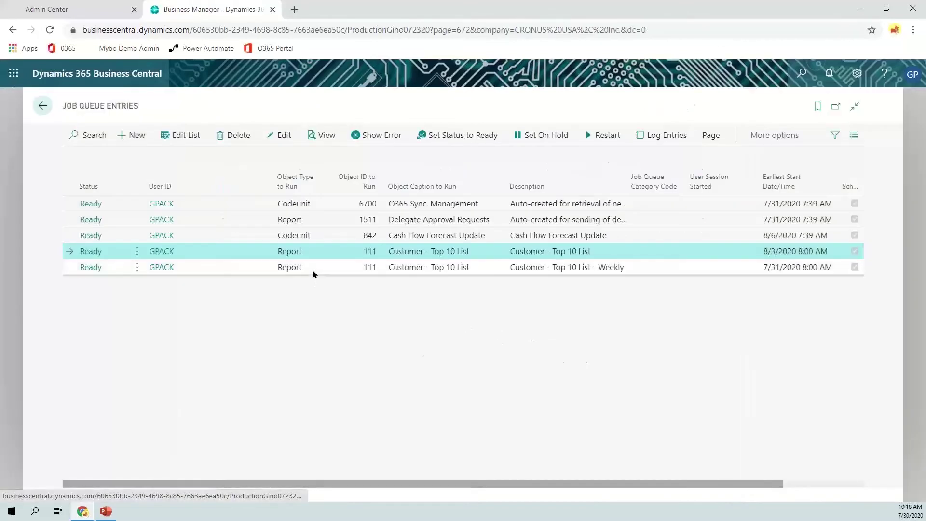
# View the log entries of the Customer - Top 10 List - Weekly job, including start time, duration and error message, and close the log.
pyautogui.click(313, 271)
pyautogui.click(651, 137)
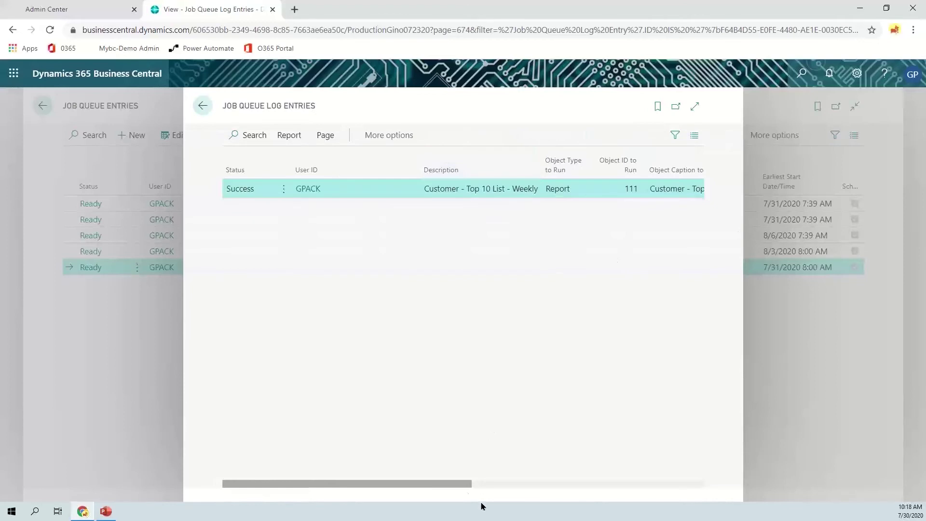
pyautogui.moveTo(464, 483); pyautogui.dragTo(302, 403)
pyautogui.moveTo(432, 484)
pyautogui.mouseDown()
pyautogui.moveTo(486, 512)
pyautogui.moveTo(699, 506)
pyautogui.mouseUp()
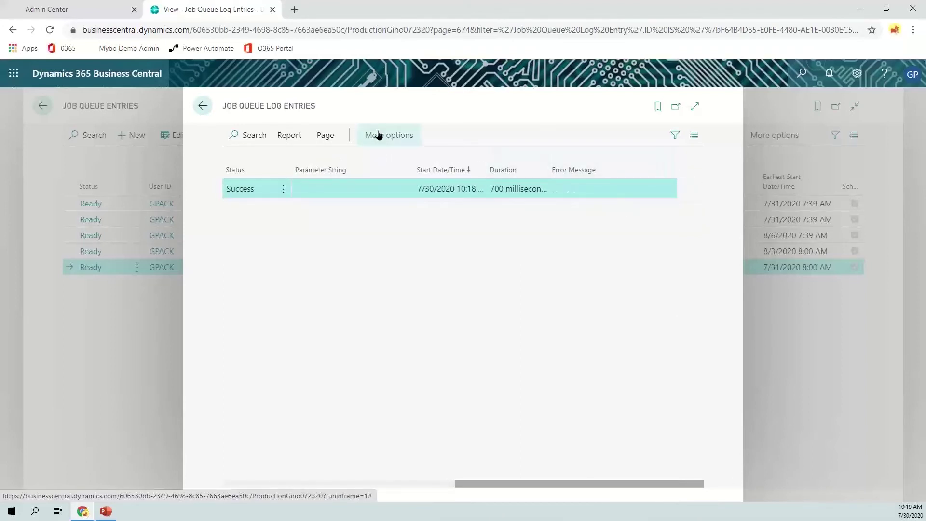
pyautogui.click(202, 105)
# Return to the home page and open the Customer - Top 10 List - Weekly PDF from the Report Inbox.
pyautogui.click(45, 109)
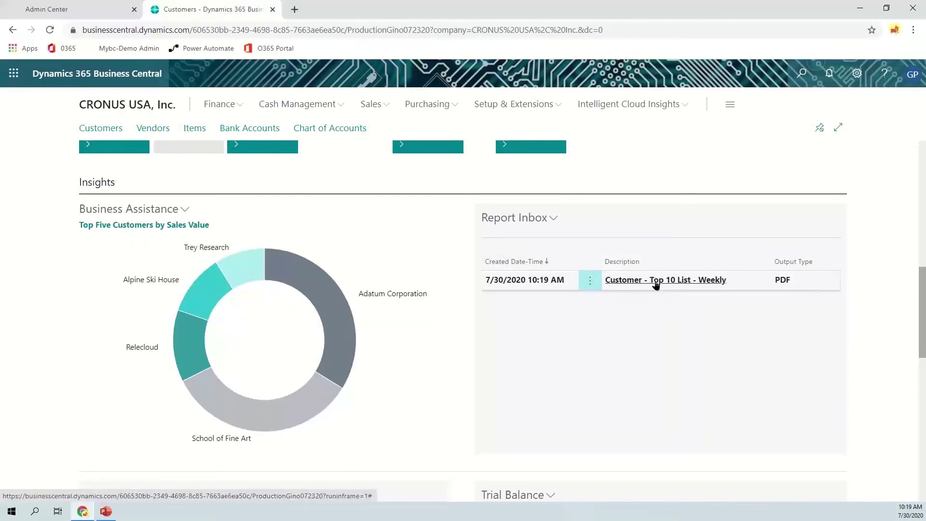
pyautogui.click(656, 284)
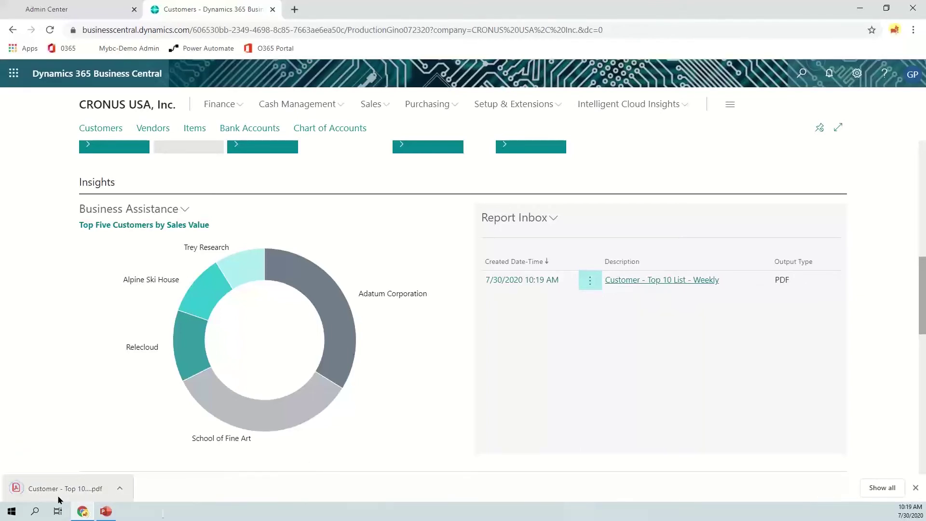
pyautogui.click(58, 495)
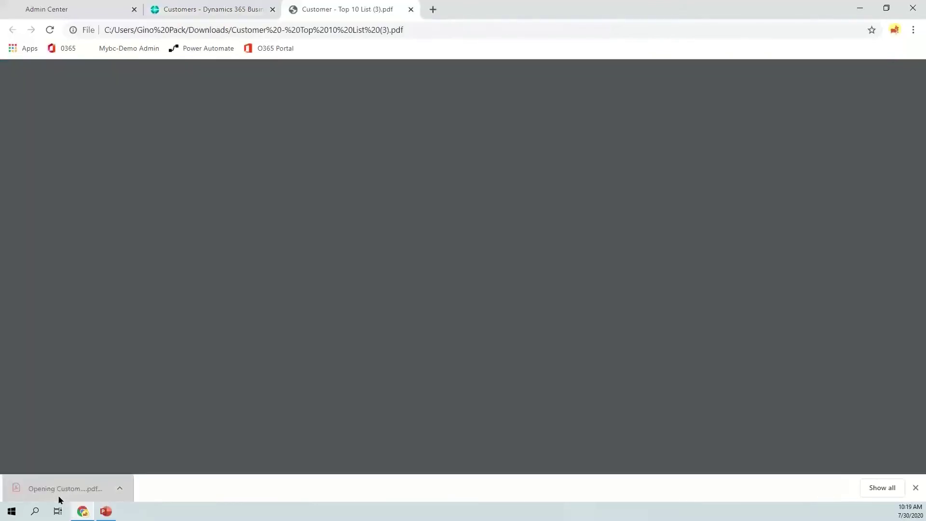
# Examine the PDF report, checking its period and customer date filter against the requested date range.
pyautogui.scroll(-5, 448, 274)
pyautogui.scroll(5, 449, 275)
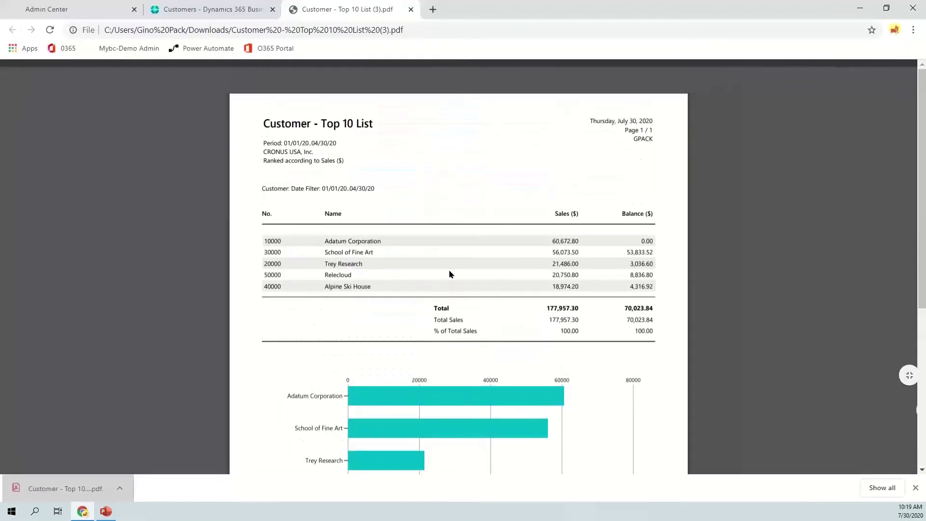
pyautogui.moveTo(280, 143); pyautogui.dragTo(333, 143)
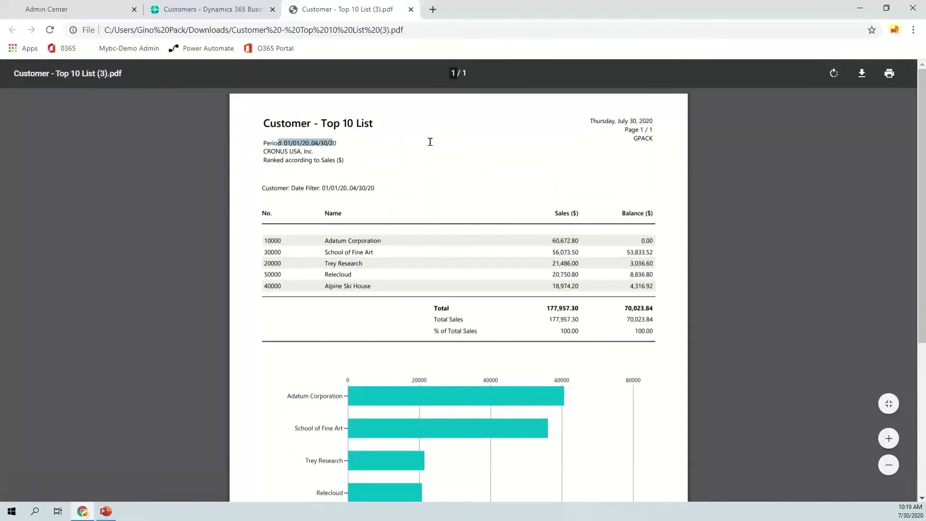
pyautogui.moveTo(281, 142); pyautogui.dragTo(405, 145)
pyautogui.click(385, 183)
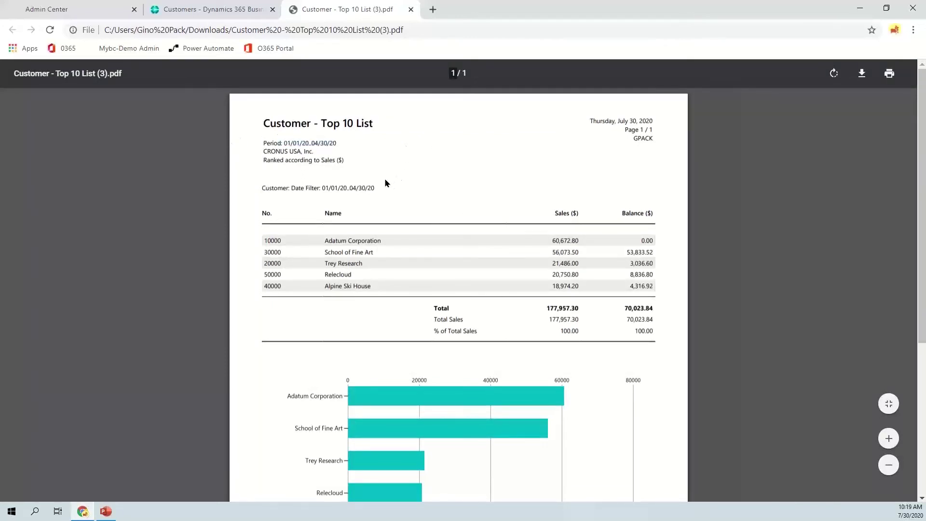
pyautogui.moveTo(375, 188)
pyautogui.mouseDown()
pyautogui.moveTo(311, 188)
pyautogui.moveTo(386, 190)
pyautogui.moveTo(366, 189)
pyautogui.mouseUp()
pyautogui.click(310, 191)
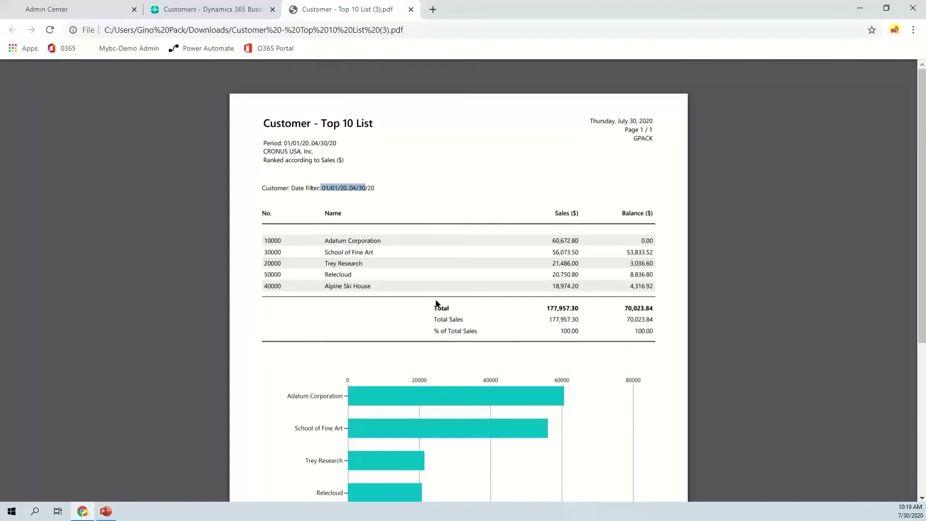
# Highlight the Customer Date Filter line in the Customer - Top 10 List report, look over the page, and close the PDF.
pyautogui.click(417, 271)
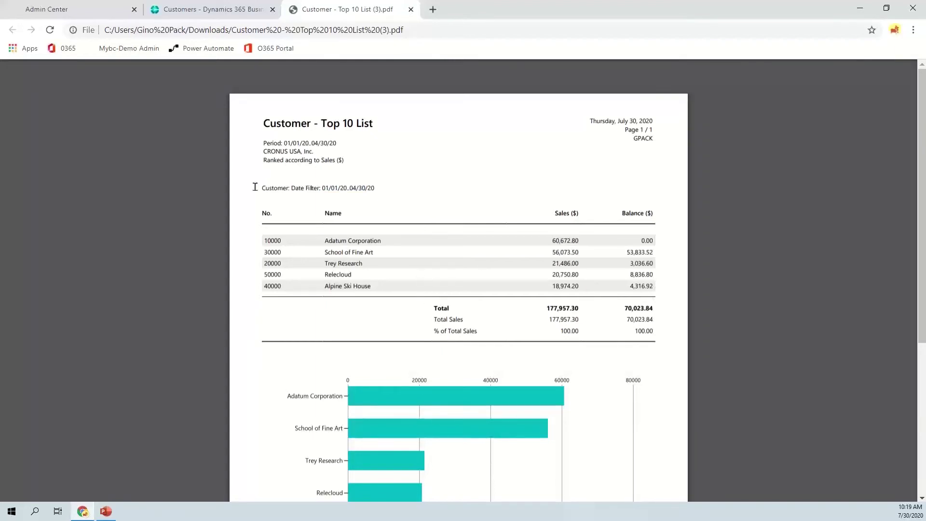
pyautogui.tripleClick(283, 187)
pyautogui.scroll(-5, 418, 300)
pyautogui.scroll(5, 418, 300)
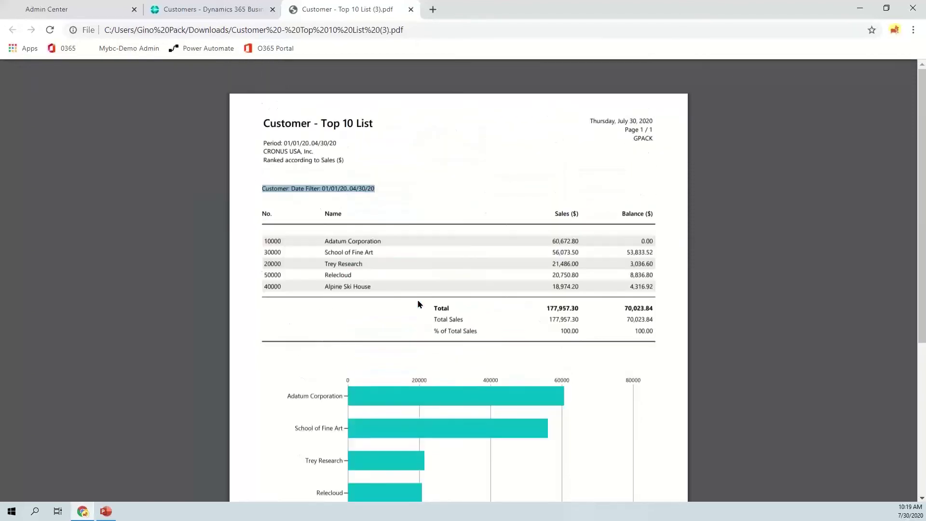
pyautogui.hotkey('ctrl', 'w')
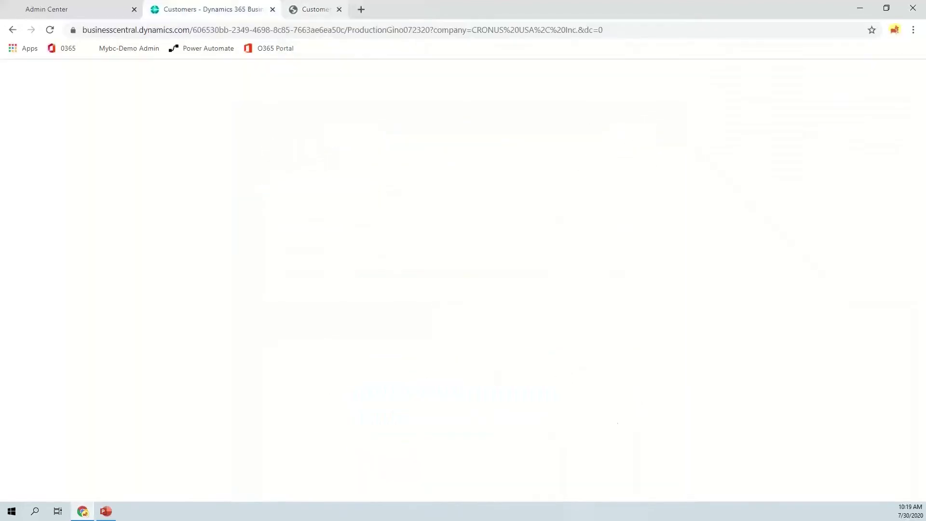
pyautogui.scroll(6, 553, 347)
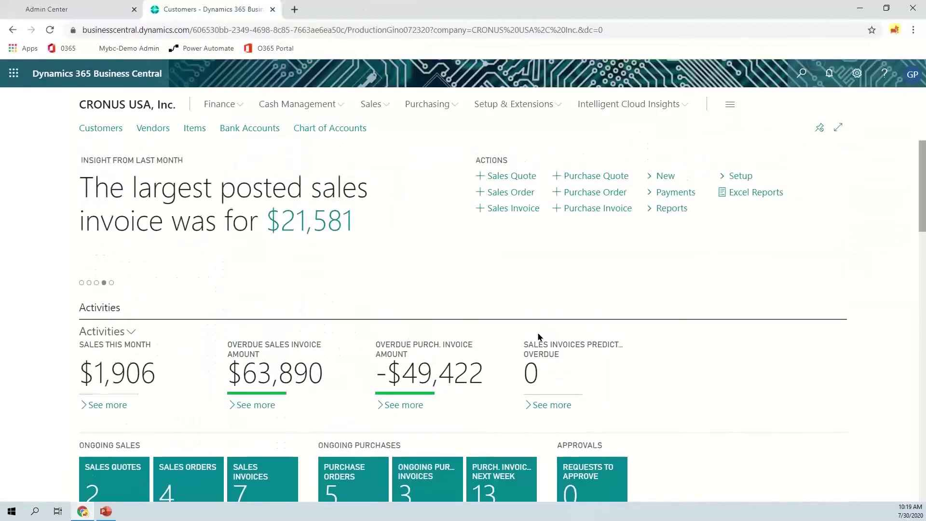
pyautogui.scroll(-4, 540, 367)
pyautogui.scroll(-5, 657, 477)
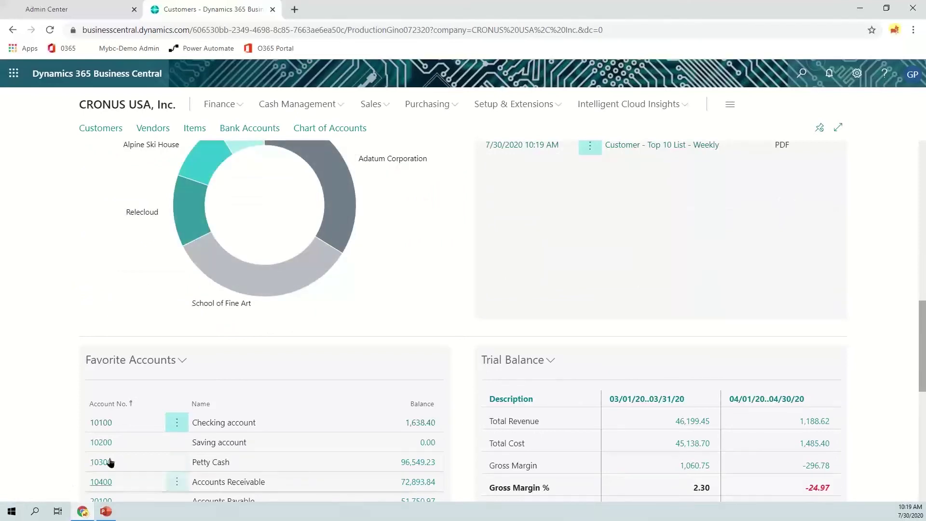
# Switch to the PowerPoint slideshow and advance from the Demo slide to the next slide.
pyautogui.click(106, 511)
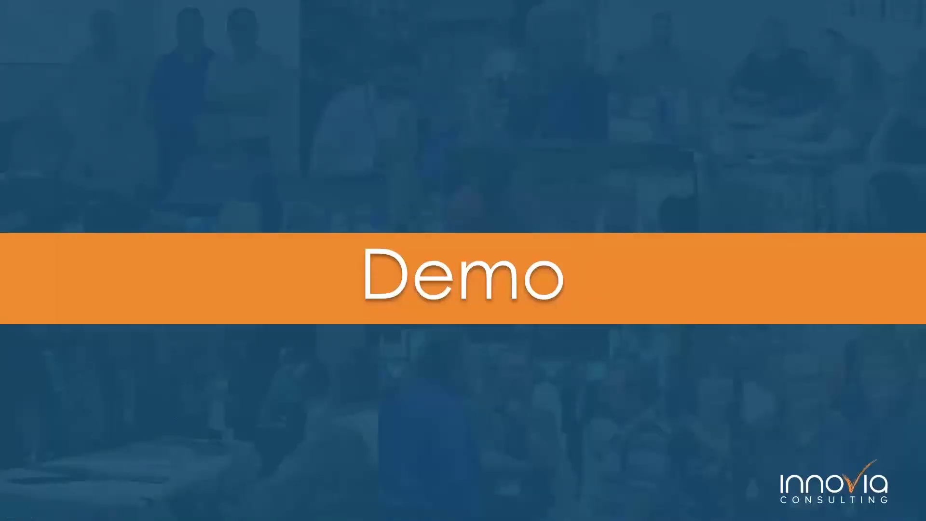
pyautogui.click(258, 415)
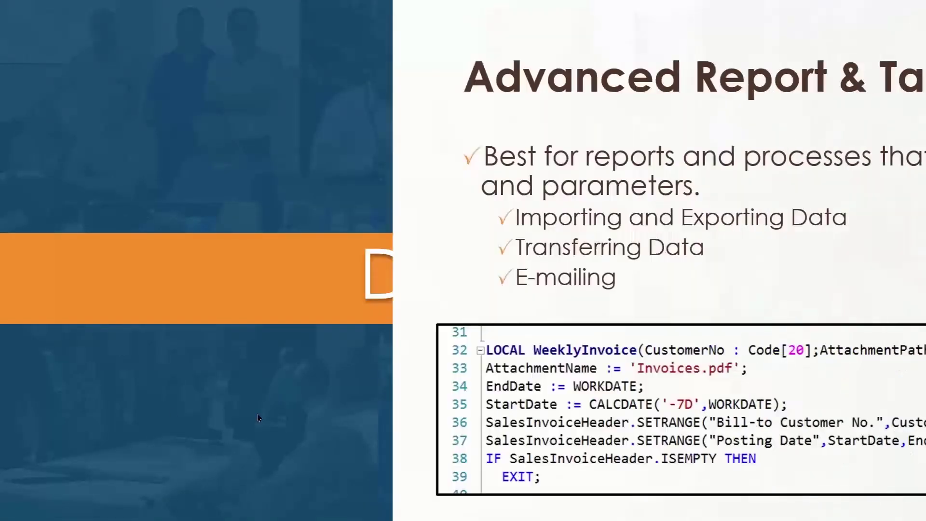